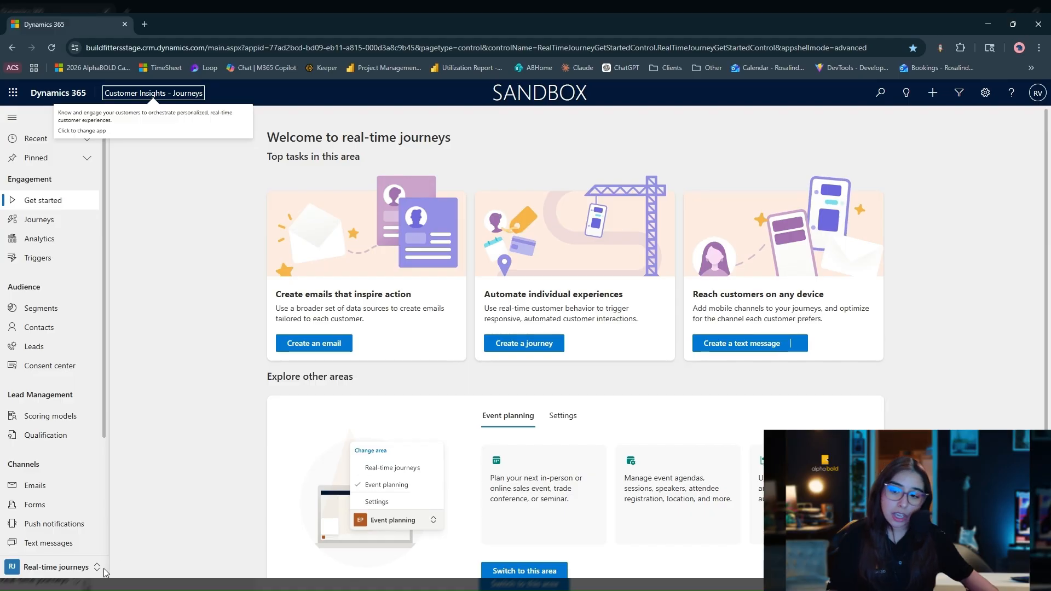
Switch from the Real-time journeys area to the Settings area and open its Feature switches page.
left_click(74, 570)
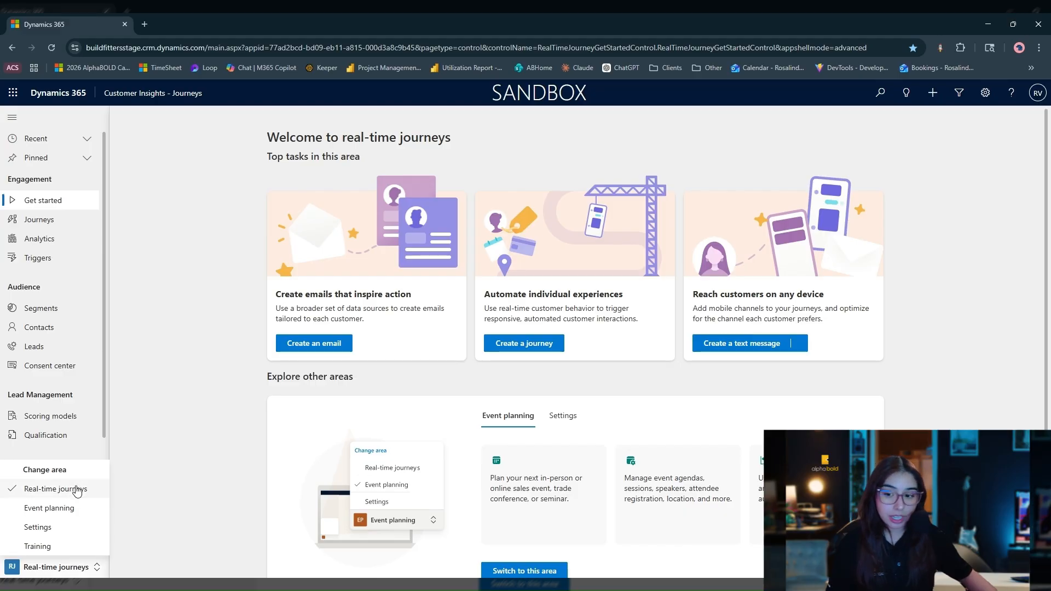
left_click(73, 527)
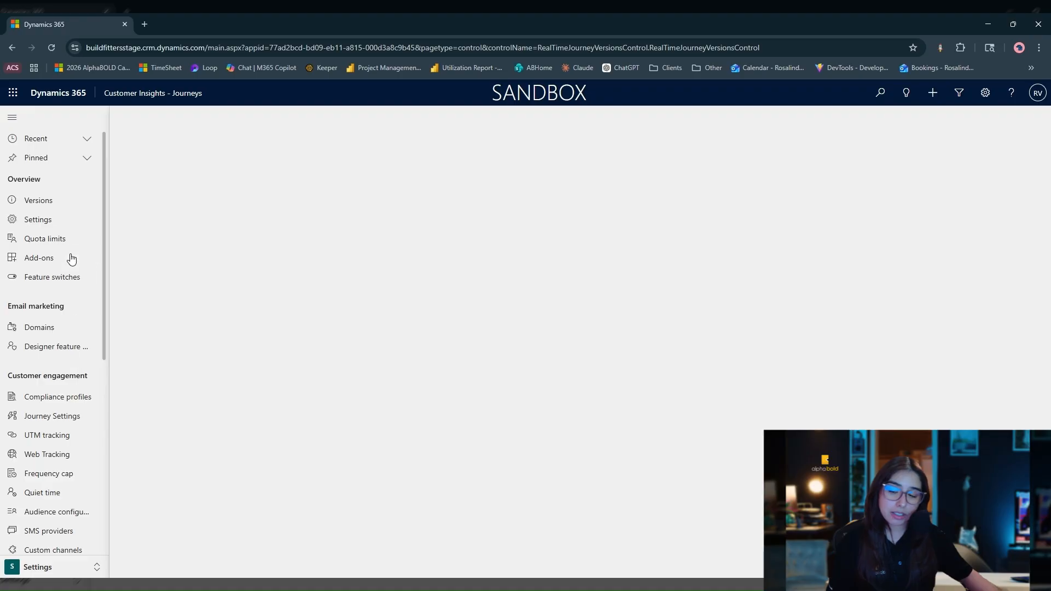
scroll(82, 514, "down", 6)
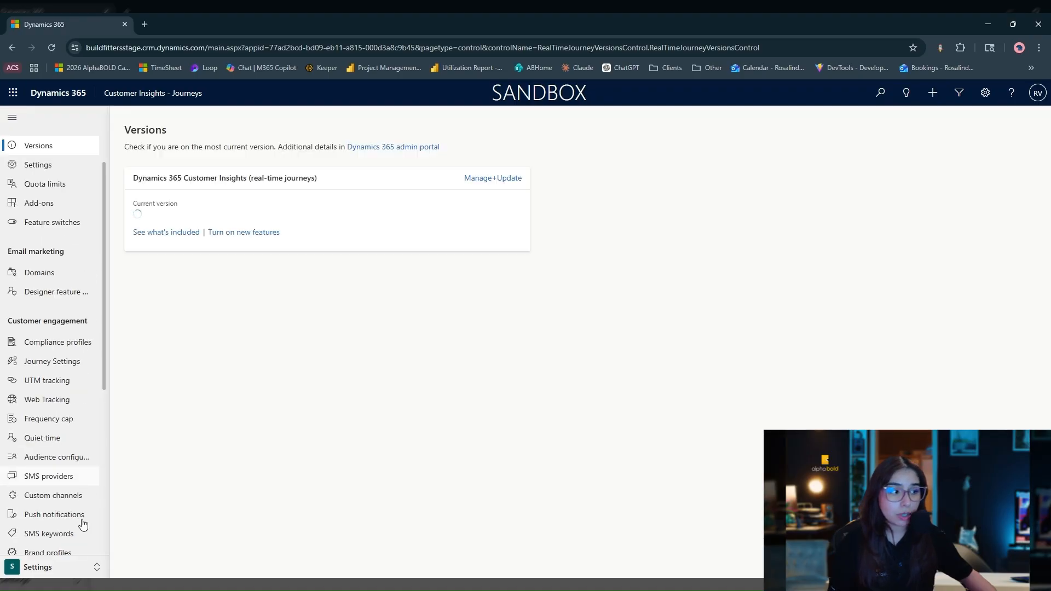
scroll(82, 493, "up", 7)
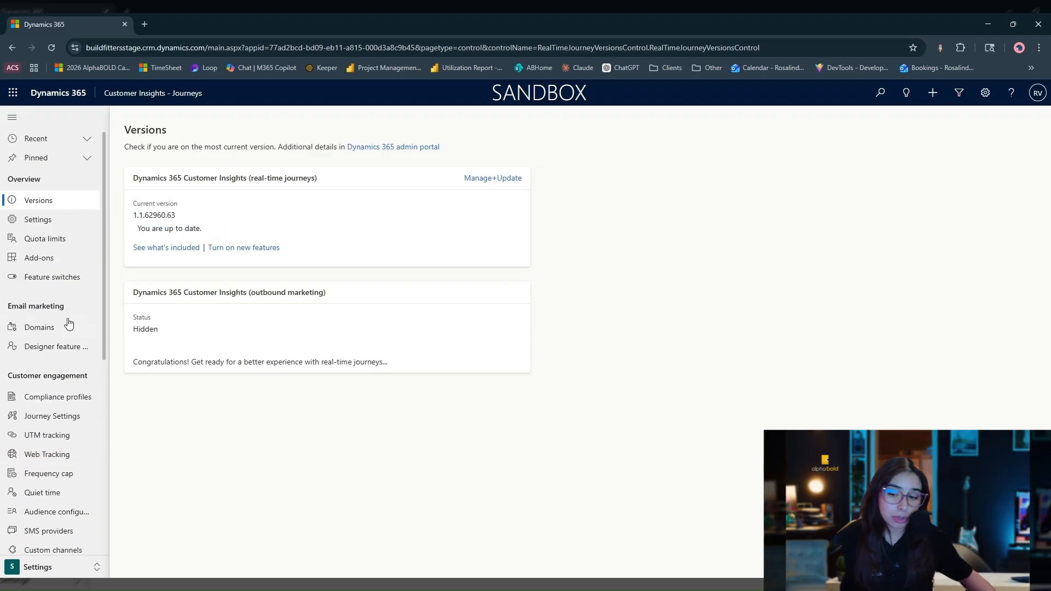
left_click(63, 278)
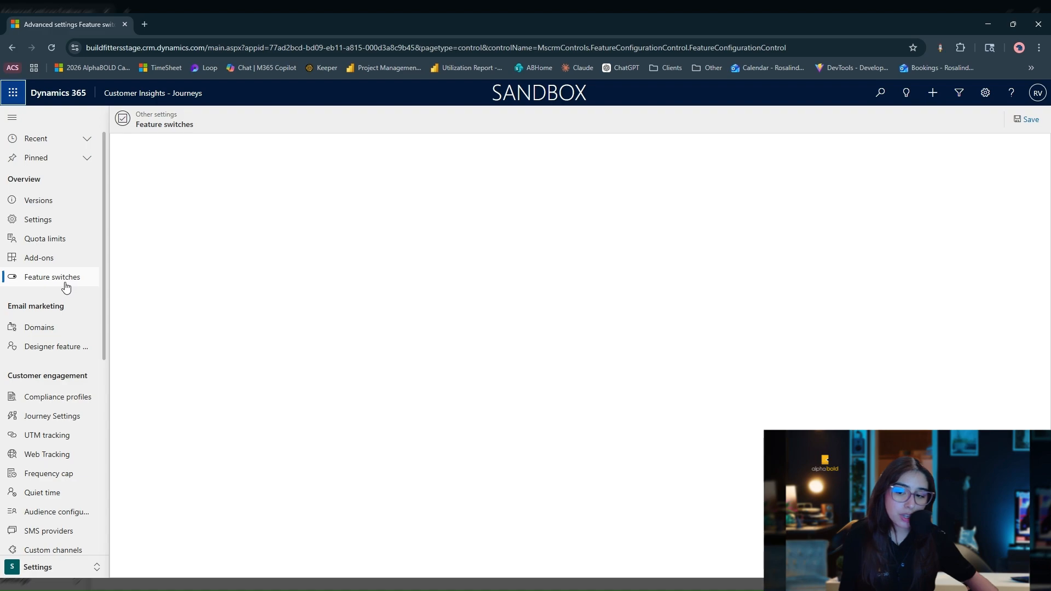
Examine the feature switches for the email editor, business units, tracking, event management and customer journeys.
scroll(399, 437, "down", 5)
scroll(397, 416, "down", 3)
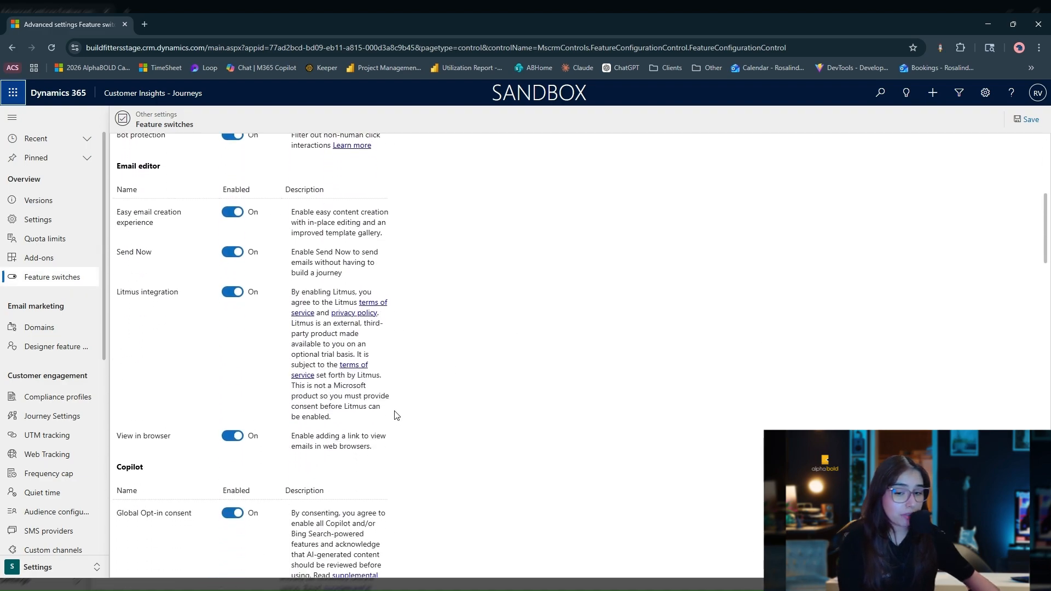
scroll(395, 416, "up", 4)
scroll(395, 415, "up", 4)
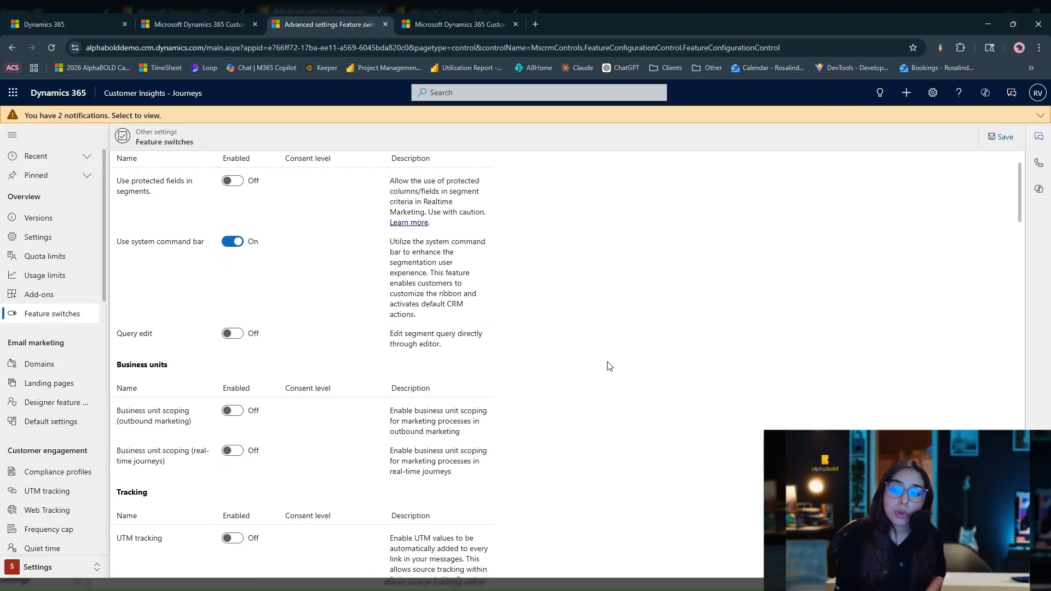
scroll(609, 365, "down", 9)
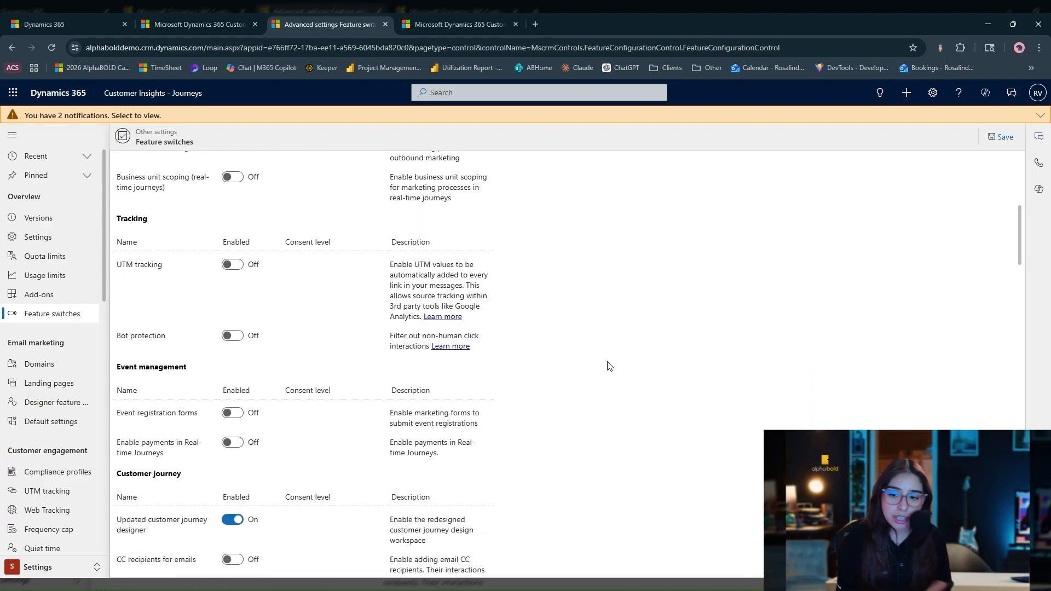
scroll(609, 366, "down", 5)
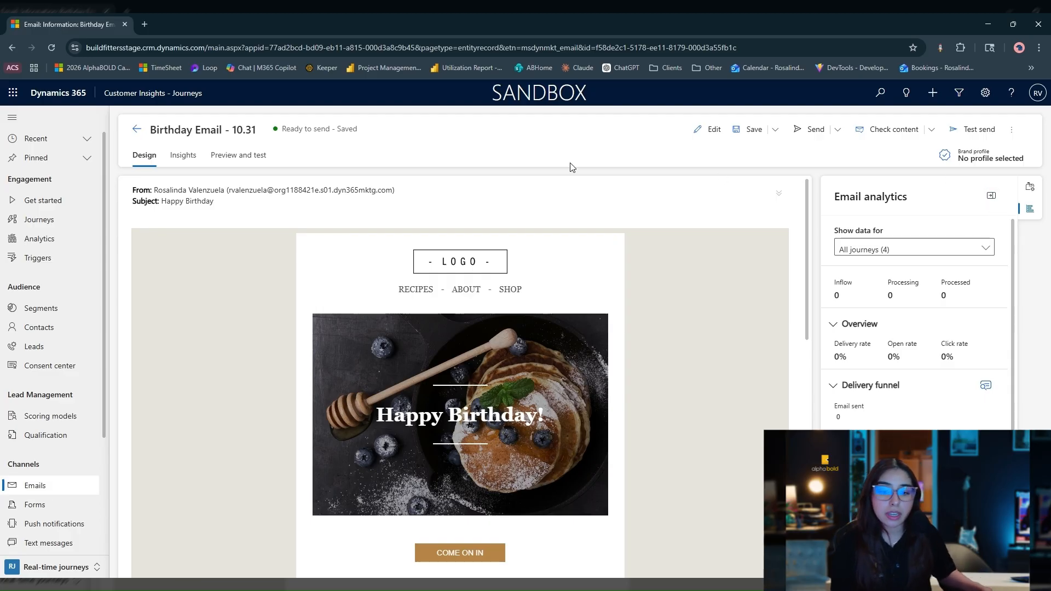
Start an immediate send of Birthday Email - 10.31 and choose the published segment myTestSegment as its audience.
left_click_drag(282, 133, 331, 133)
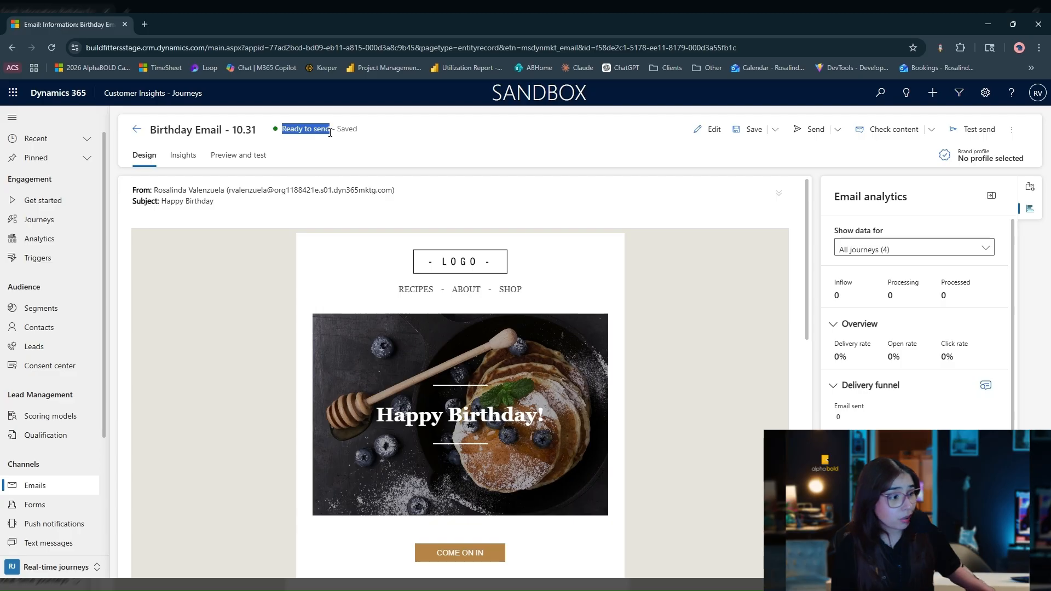
left_click(839, 133)
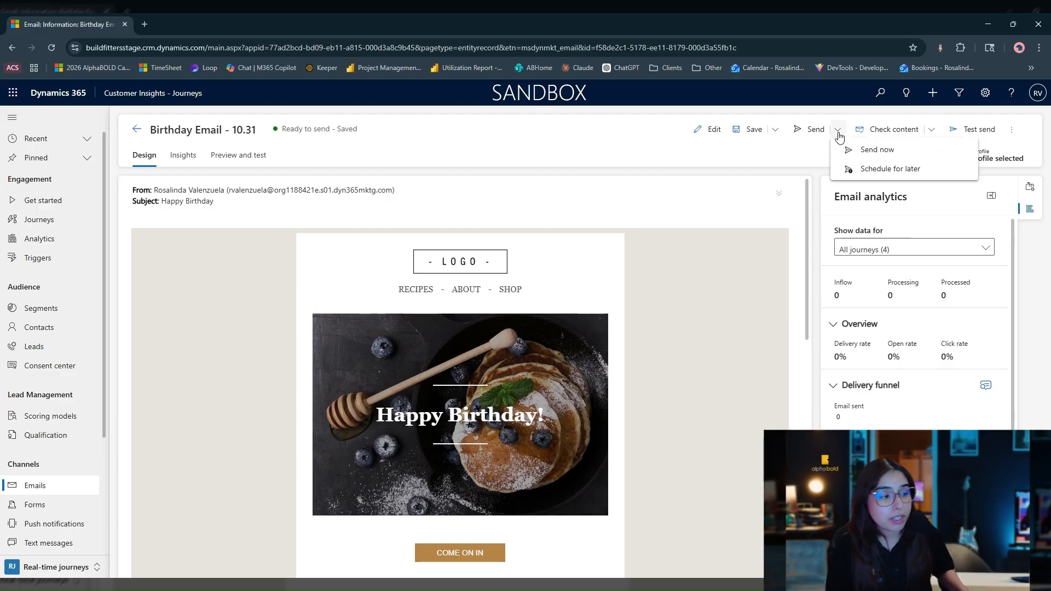
left_click(884, 151)
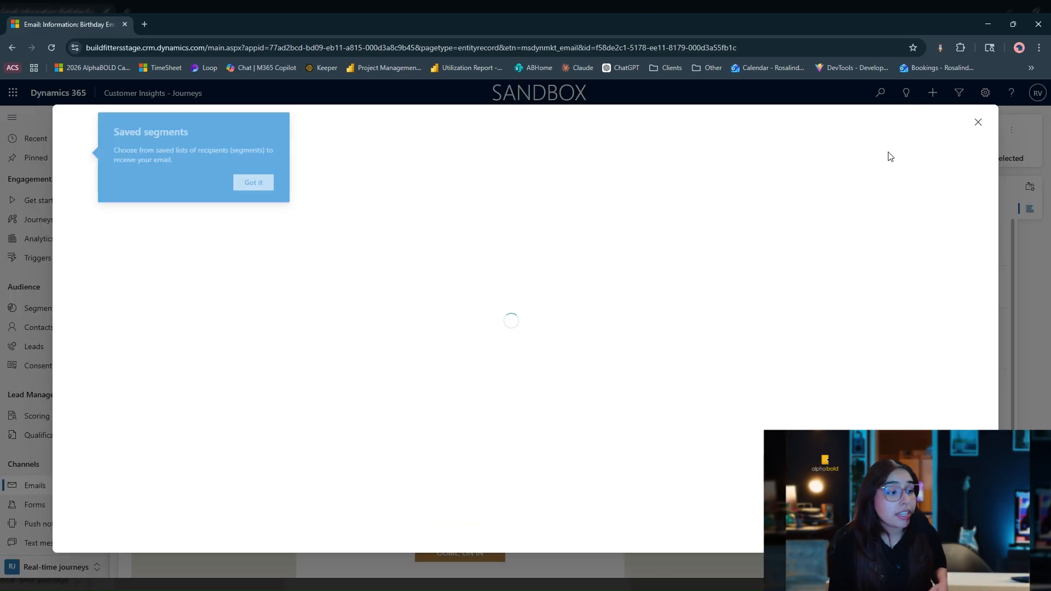
left_click(271, 186)
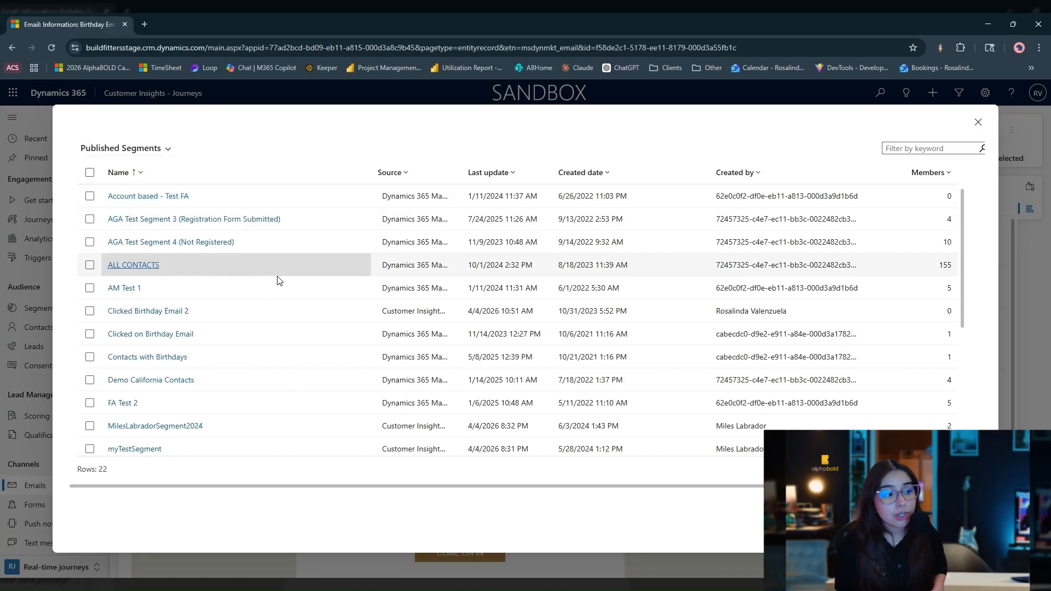
scroll(278, 279, "down", 2)
left_click(90, 340)
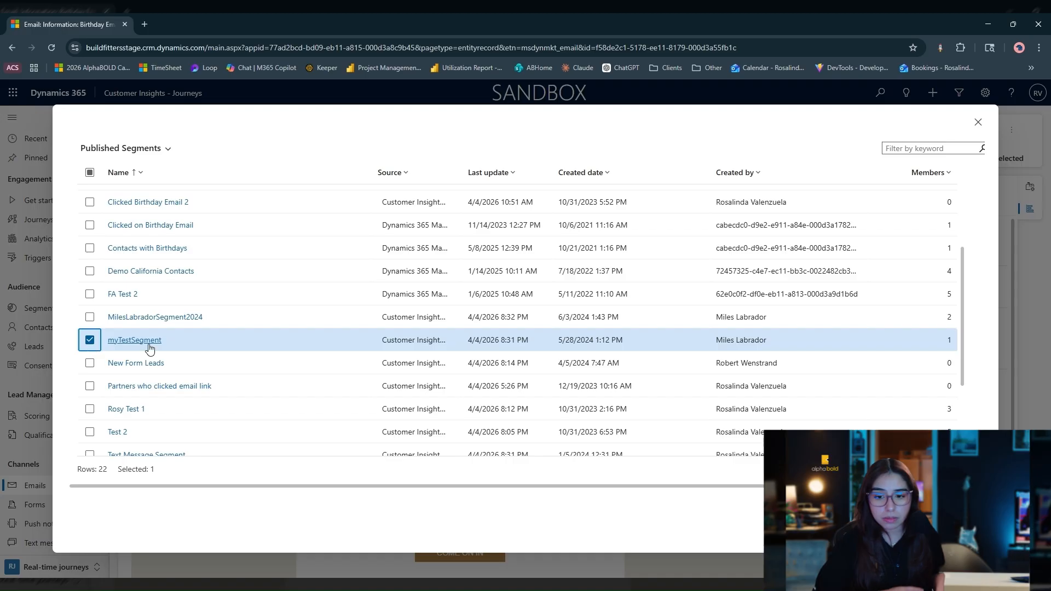
left_click(925, 527)
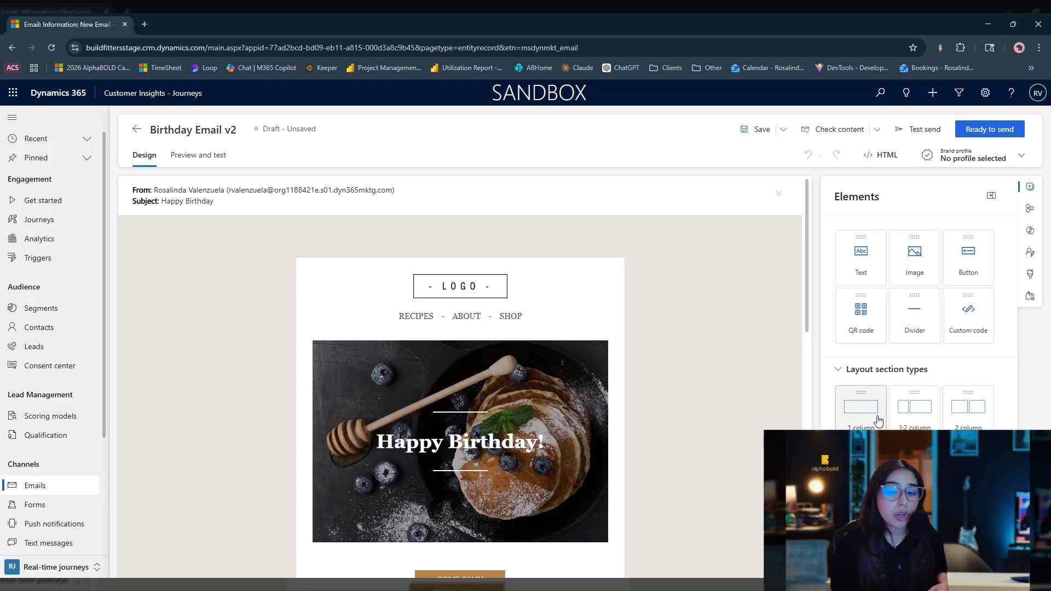
Add a one-column section above the logo in Birthday Email v2 and insert a text element reading "View in Browser".
left_click_drag(879, 420, 503, 261)
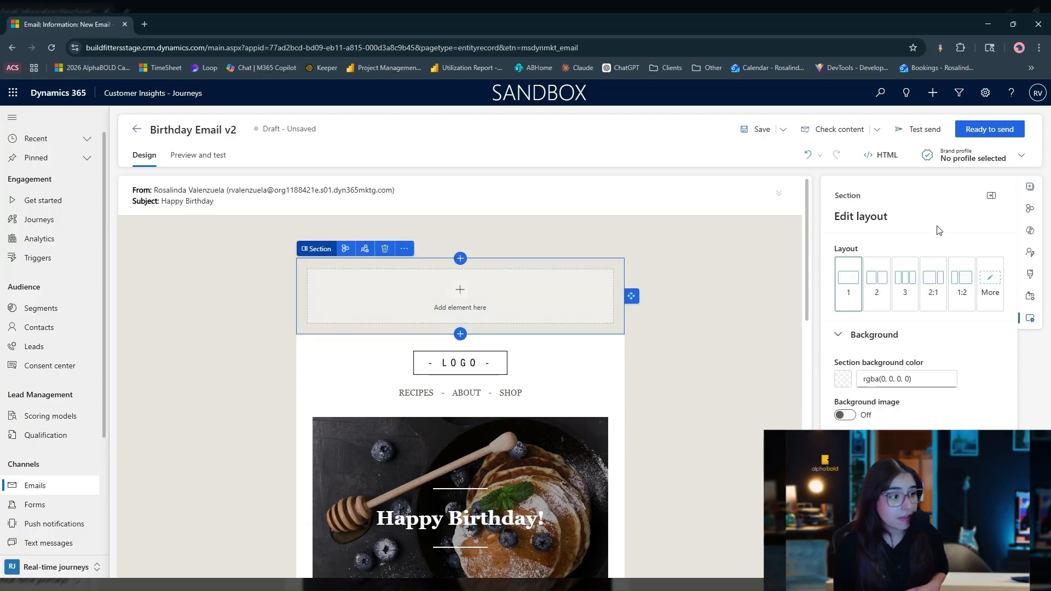
left_click(1029, 186)
left_click_drag(861, 272, 487, 293)
type("View i")
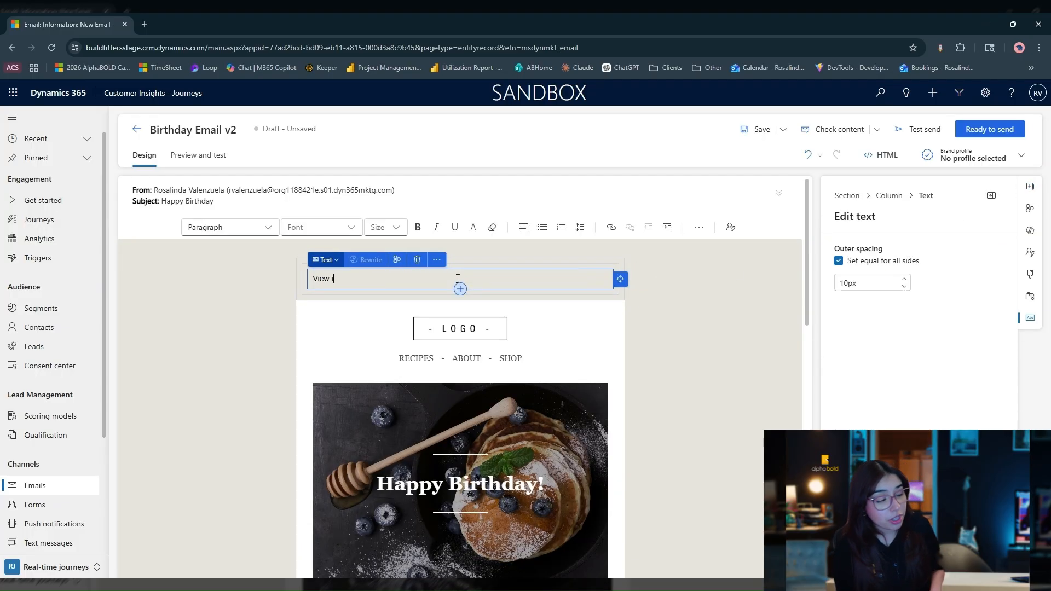
type("n Browser")
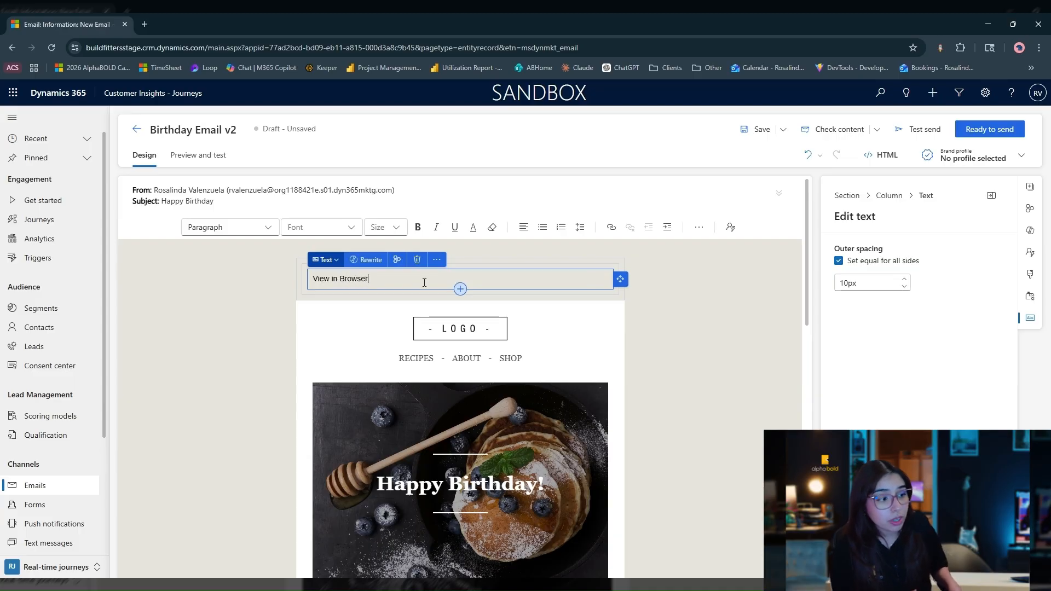
Link the "View in Browser" text to the View in browser target with tracking enabled.
left_click_drag(425, 282, 273, 281)
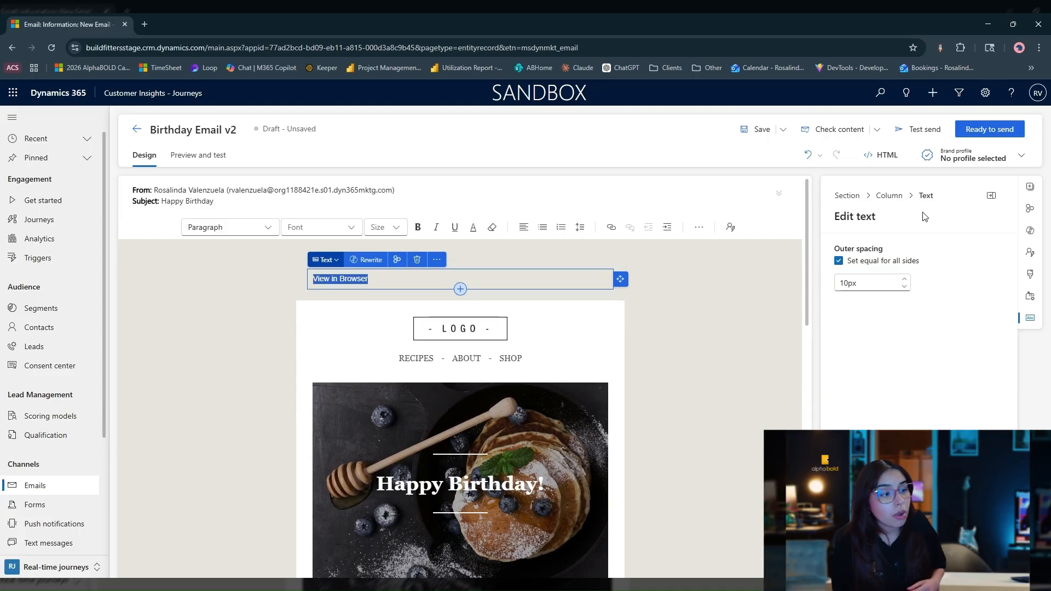
left_click(611, 227)
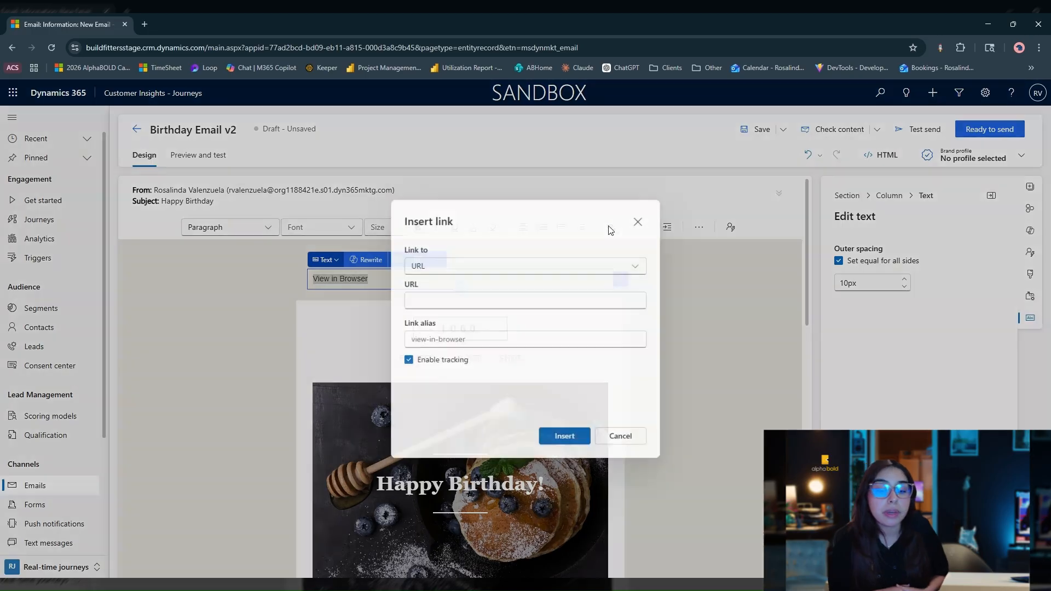
left_click(614, 266)
left_click(486, 325)
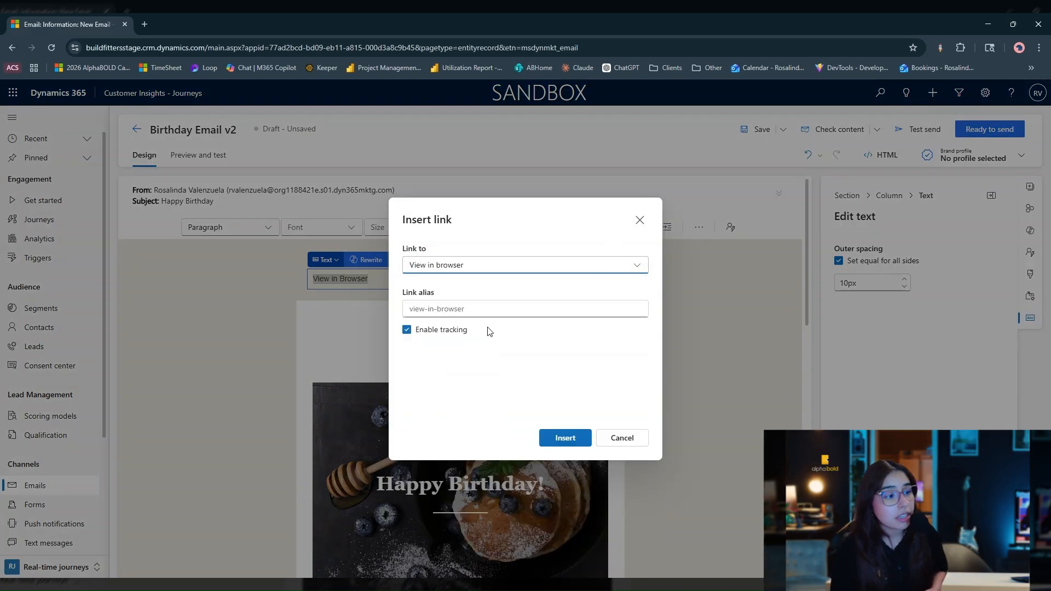
left_click(565, 438)
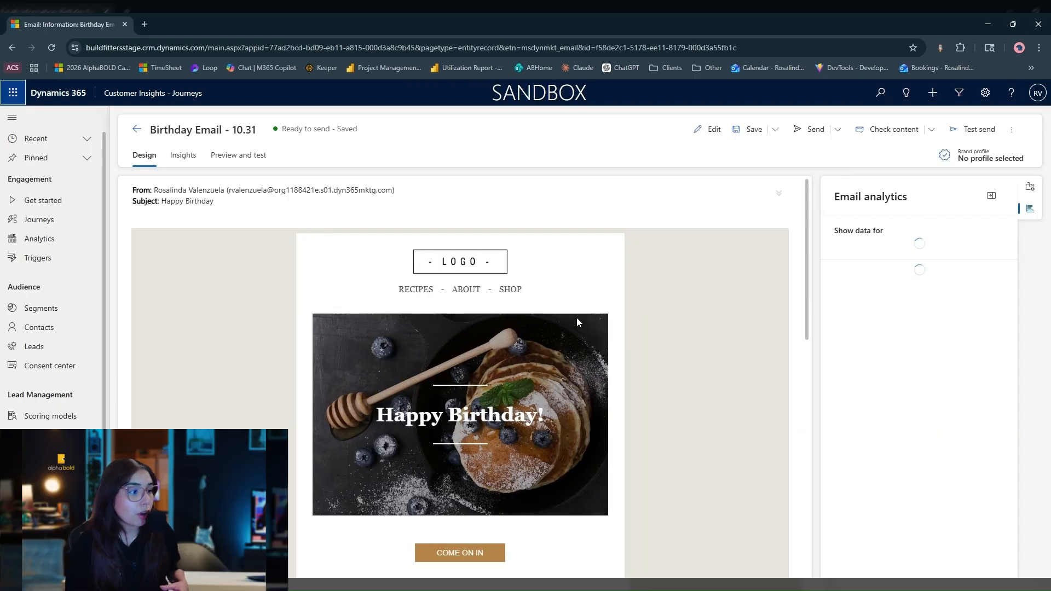
Browse the email client previews for Birthday Email - 10.31 and preview it in iPad (Gen 10) Dark, iOS 18, using a Litmus credit.
left_click(247, 159)
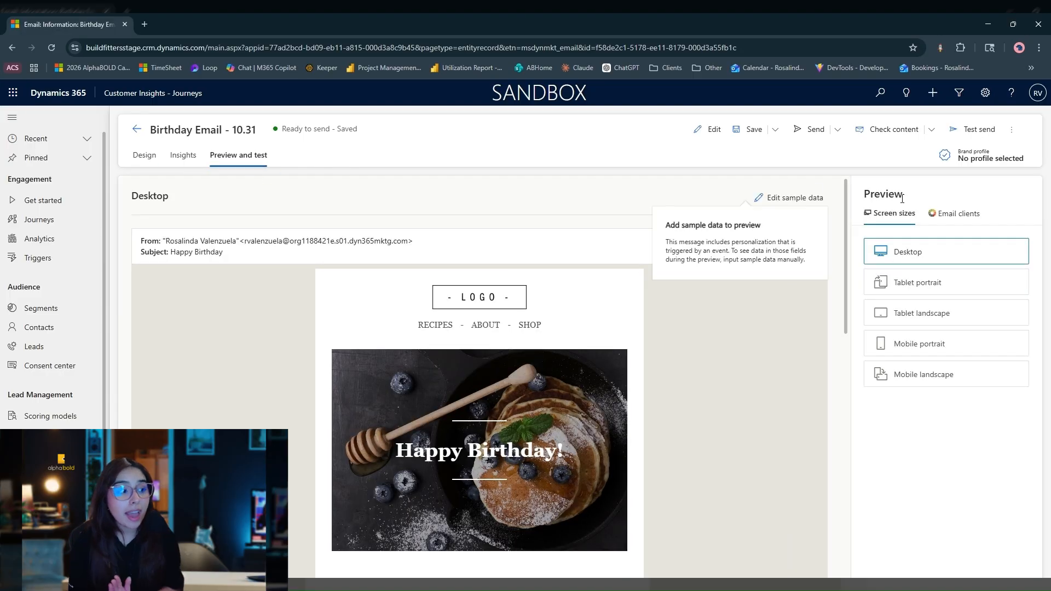
left_click(938, 219)
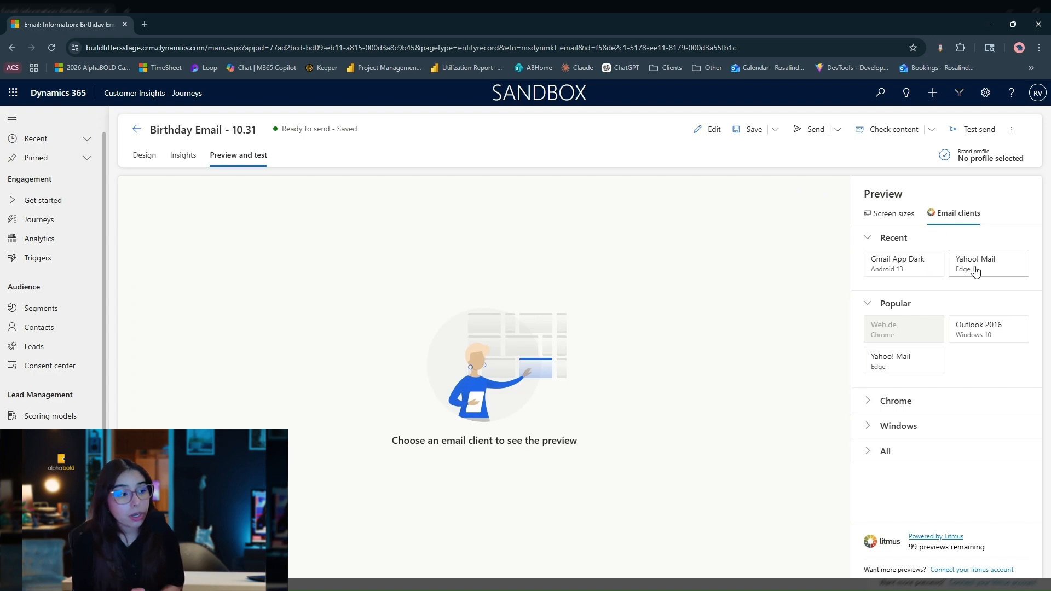
left_click(900, 402)
scroll(977, 416, "down", 3)
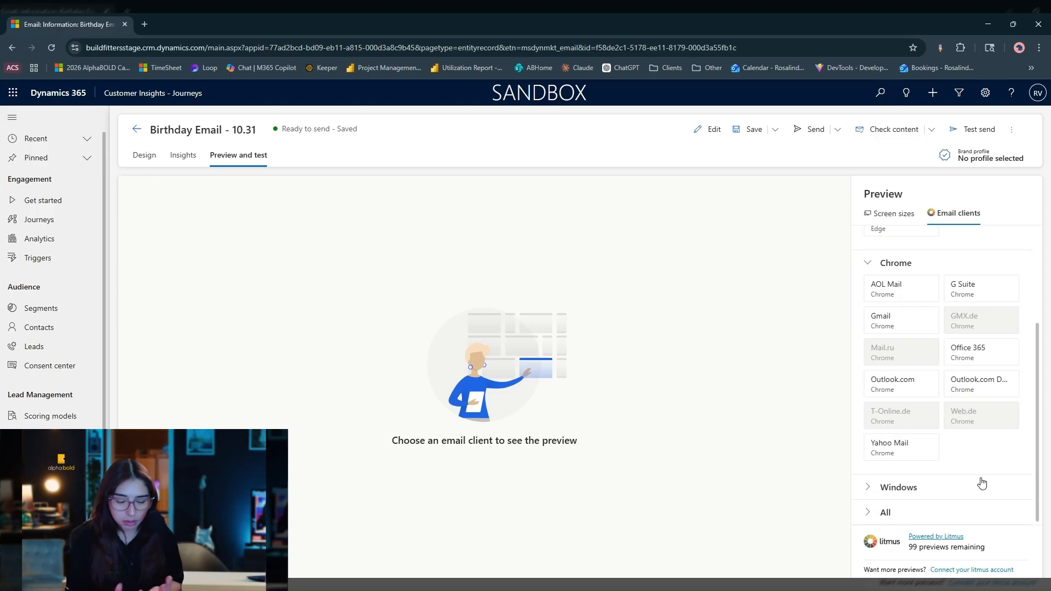
left_click(942, 515)
scroll(1009, 439, "down", 5)
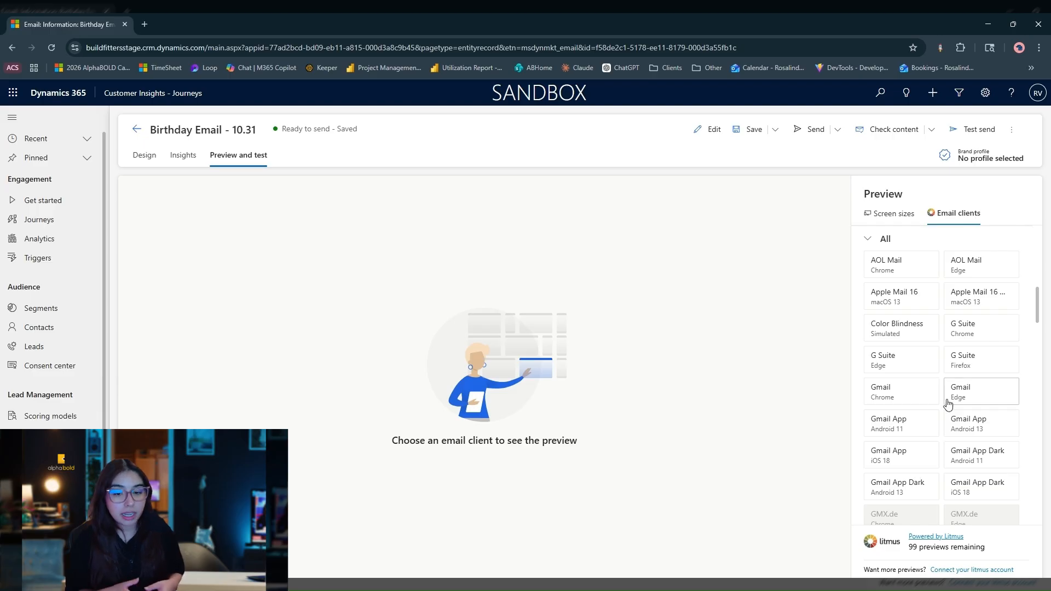
scroll(910, 501, "down", 3)
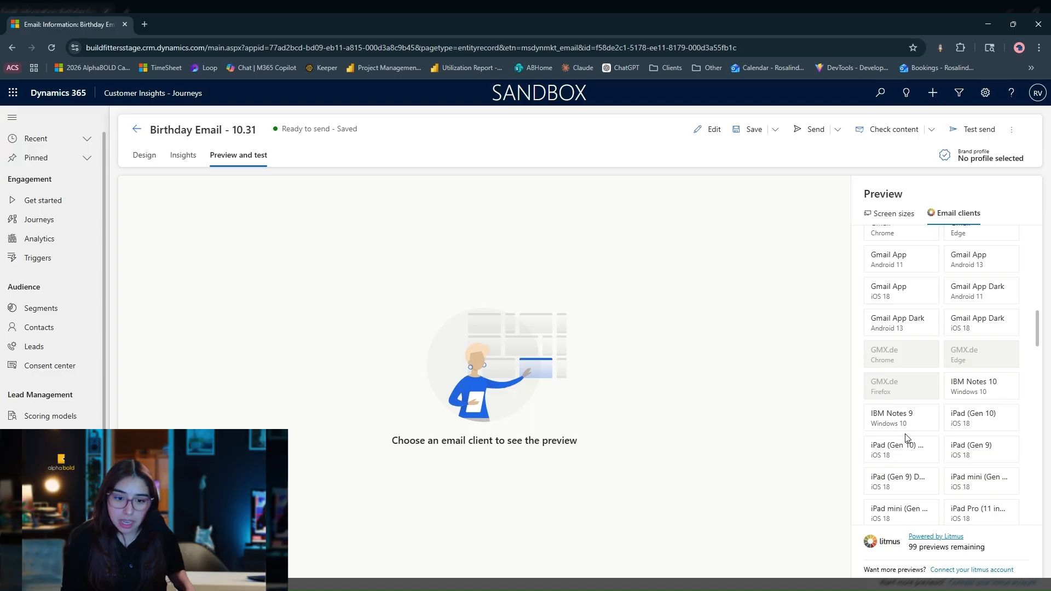
left_click(906, 452)
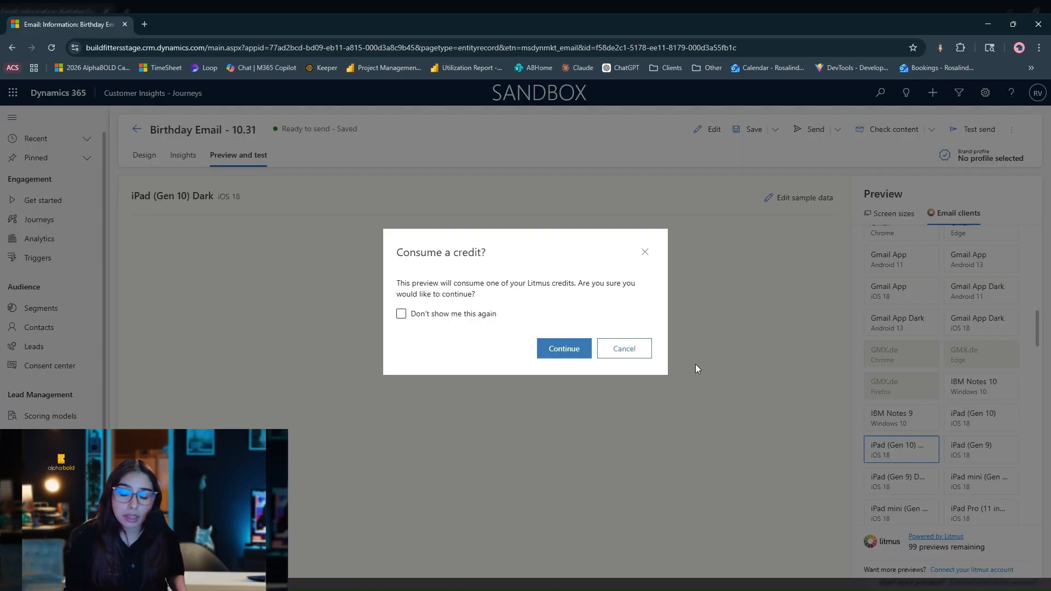
left_click(573, 351)
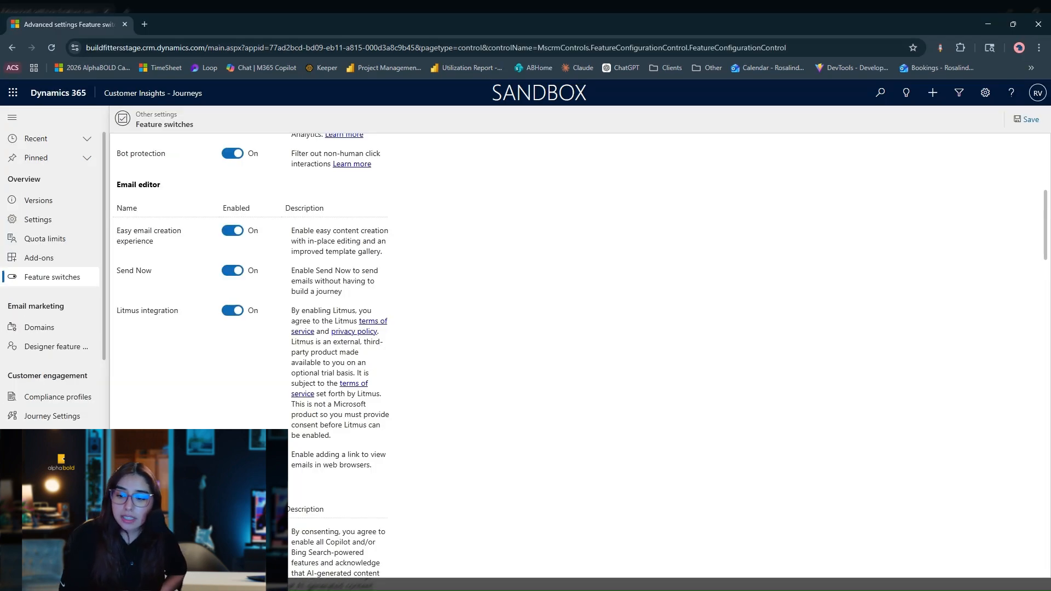
Examine the Copilot consent switches and the CC recipients for emails switch with its description on the Feature switches page.
scroll(157, 200, "down", 10)
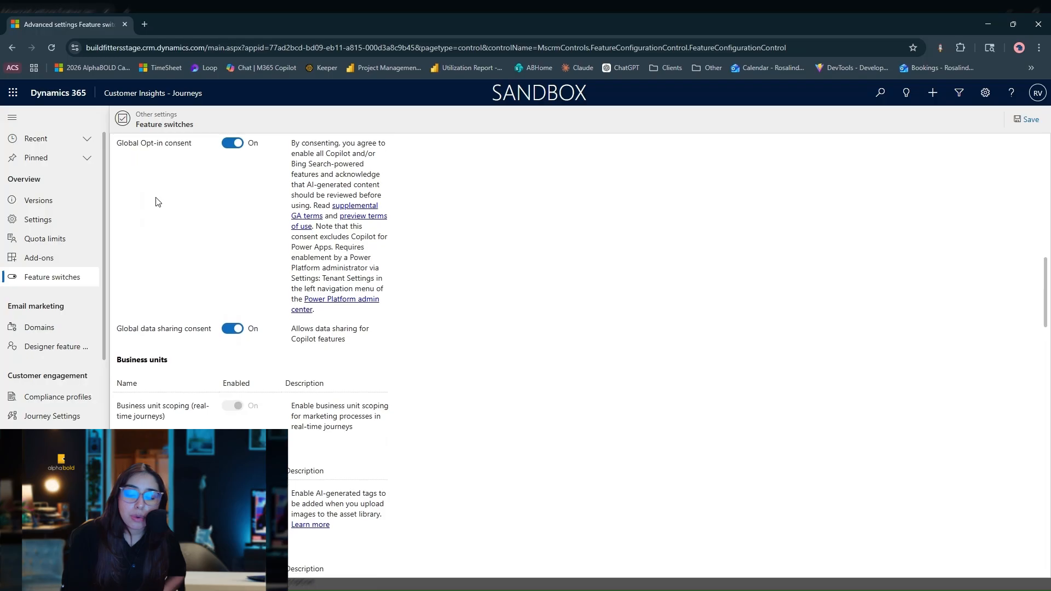
scroll(157, 202, "down", 10)
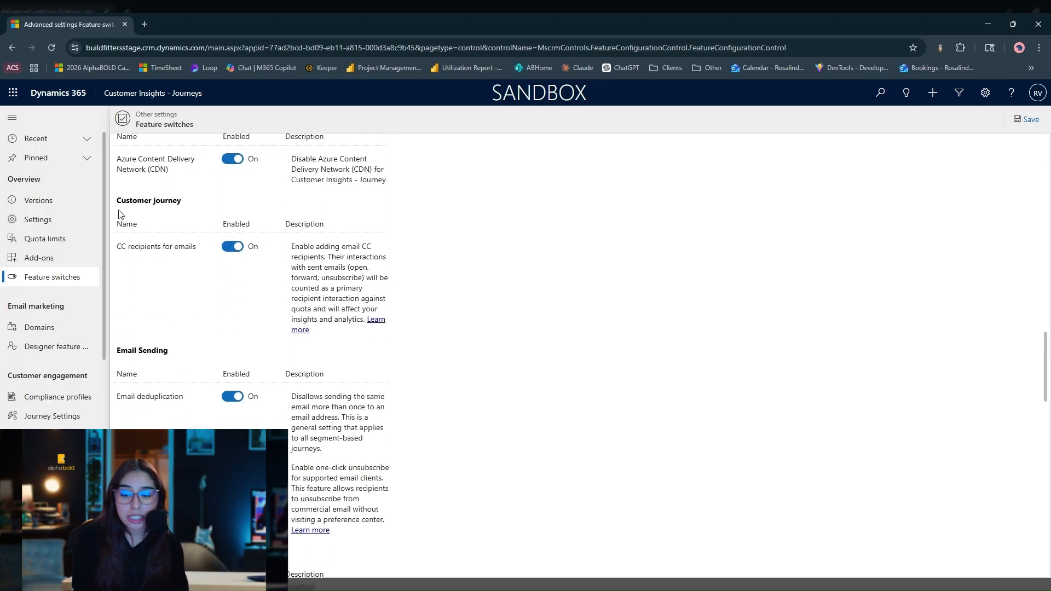
left_click_drag(115, 251, 200, 260)
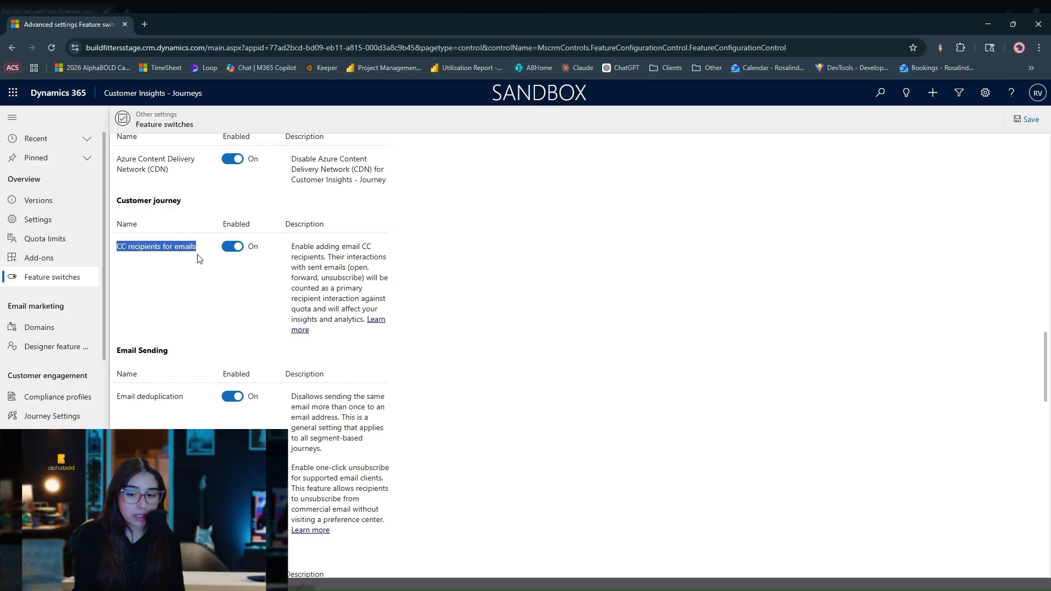
left_click(352, 279)
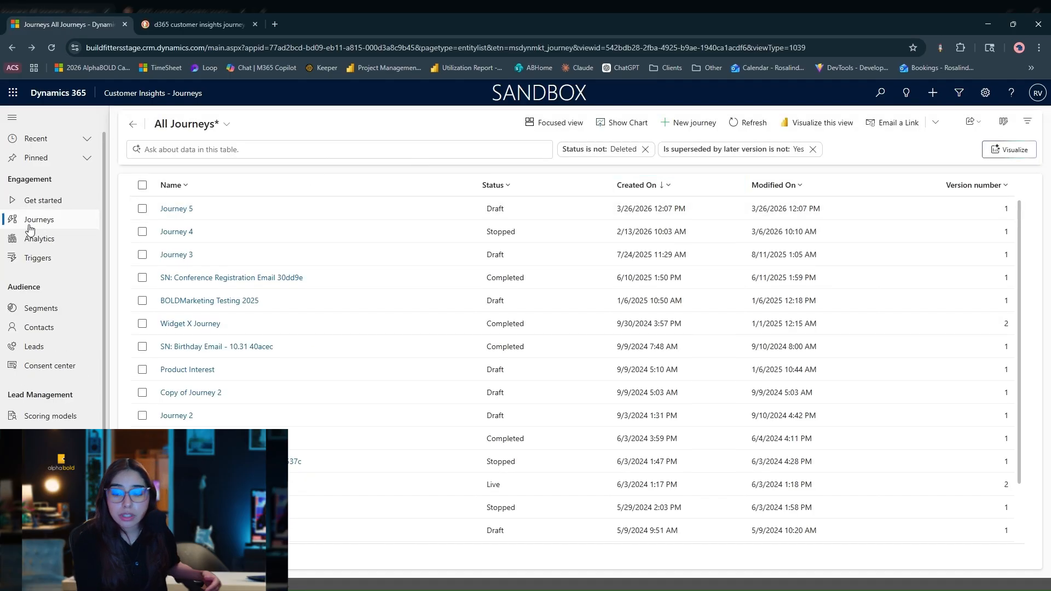
Open Journey 5 and show the settings of its first email step, including the CC recipients option.
left_click(181, 209)
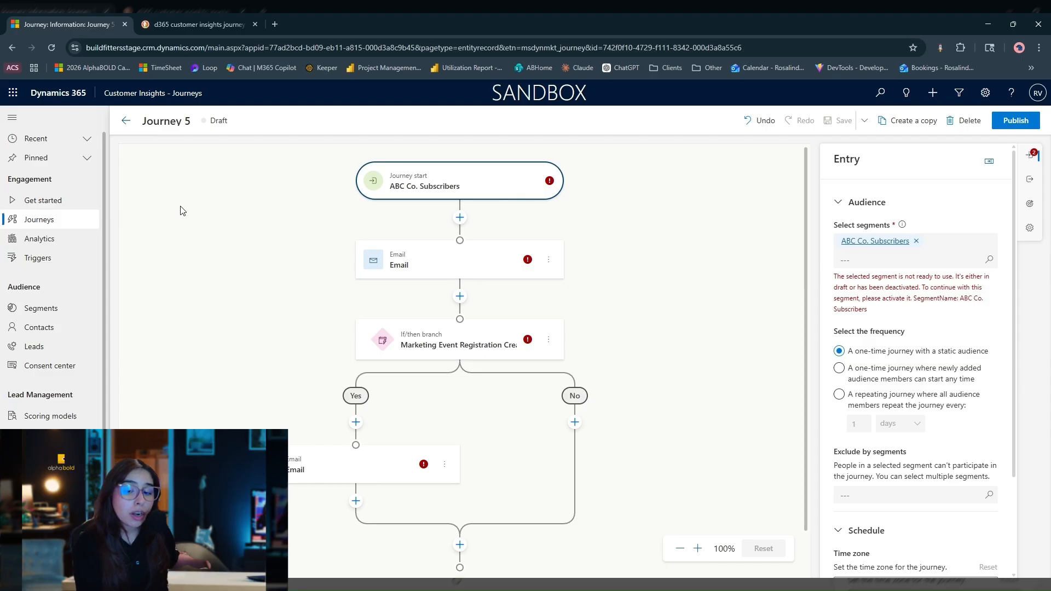
left_click(433, 259)
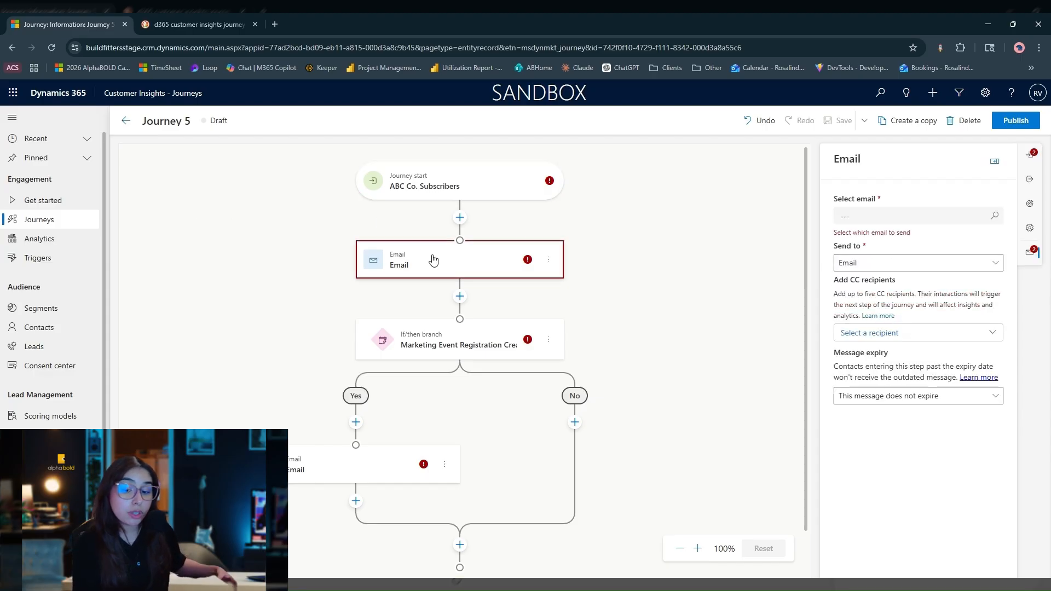
Assign the Share and Share Alike email to the email step and browse the contact's related Account attributes available as CC recipients.
left_click(905, 217)
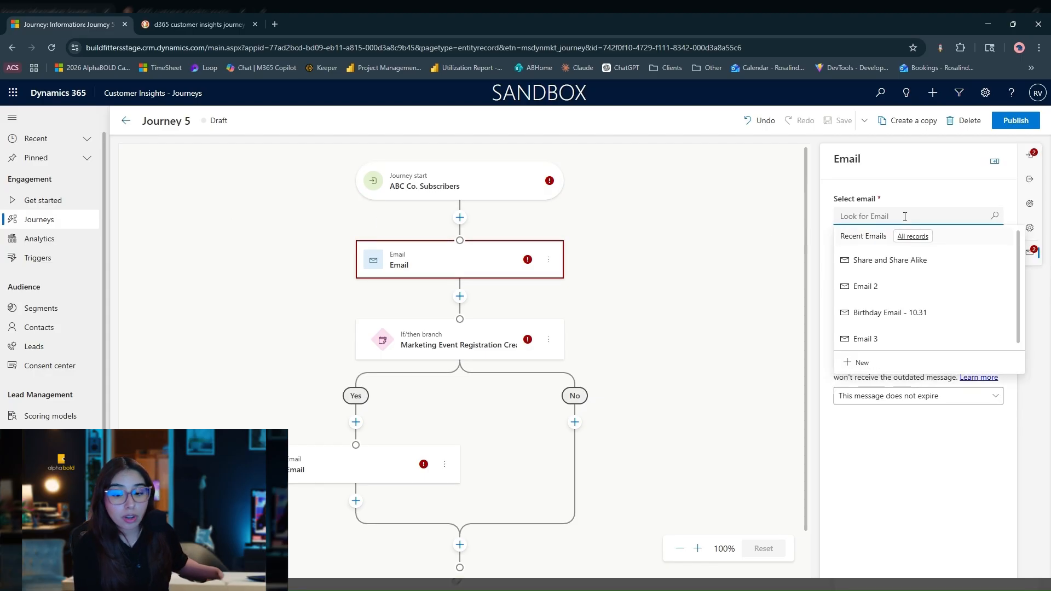
left_click(917, 261)
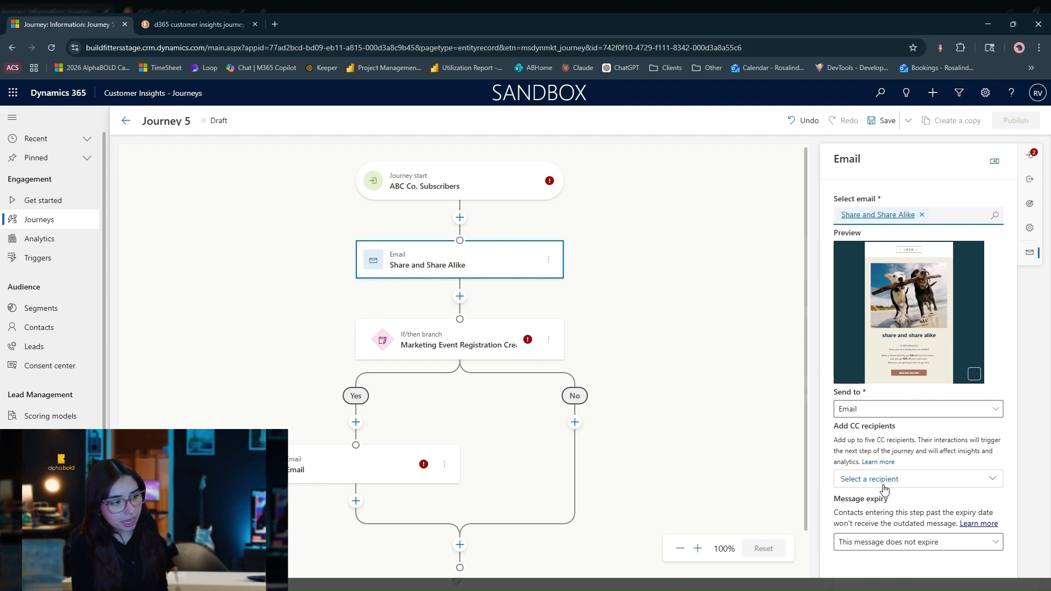
left_click_drag(836, 427, 897, 427)
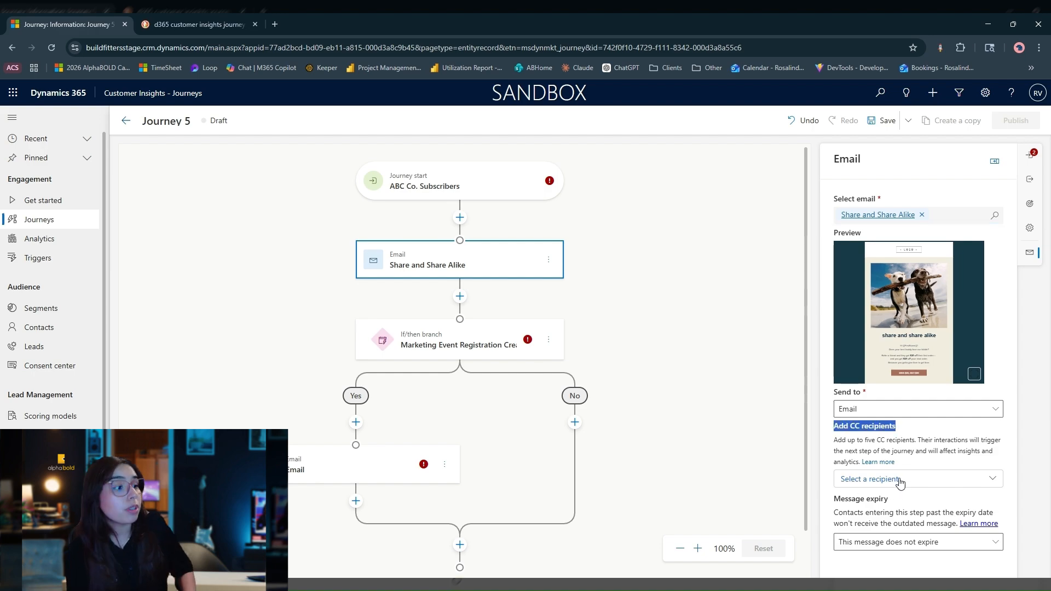
left_click(902, 484)
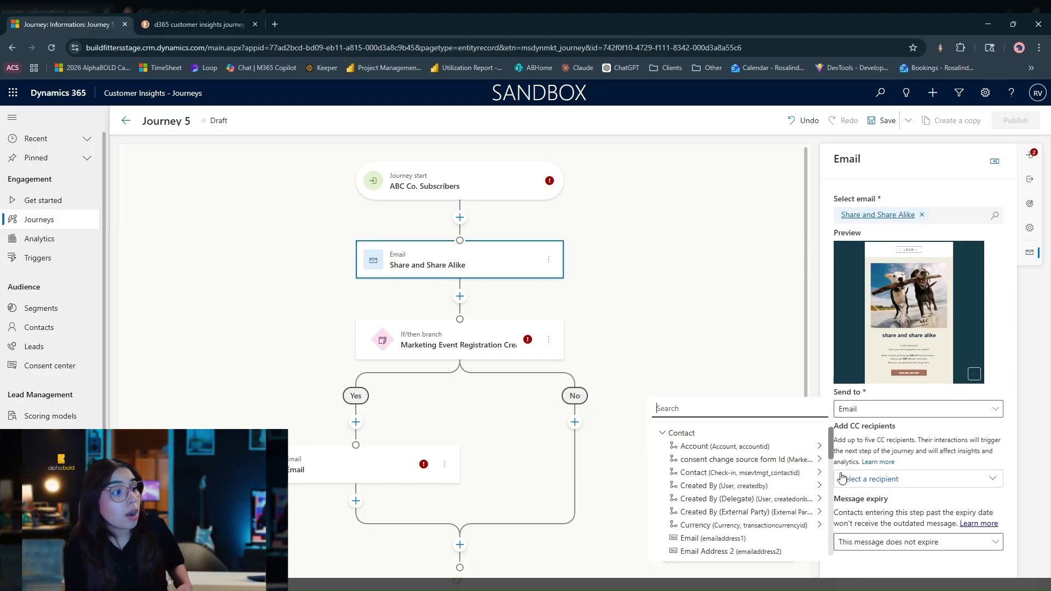
left_click(819, 447)
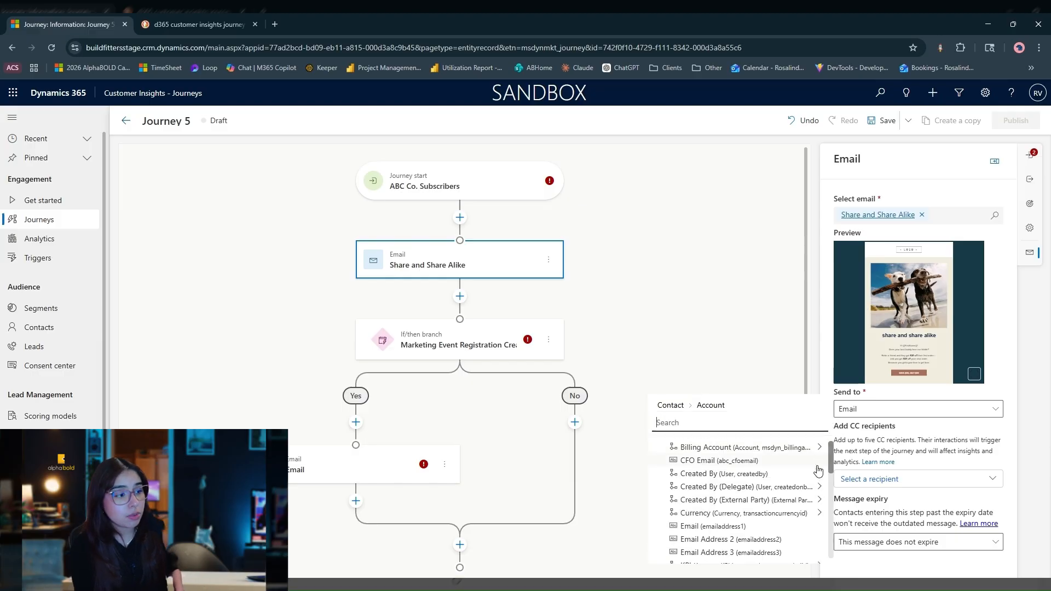
left_click(816, 467)
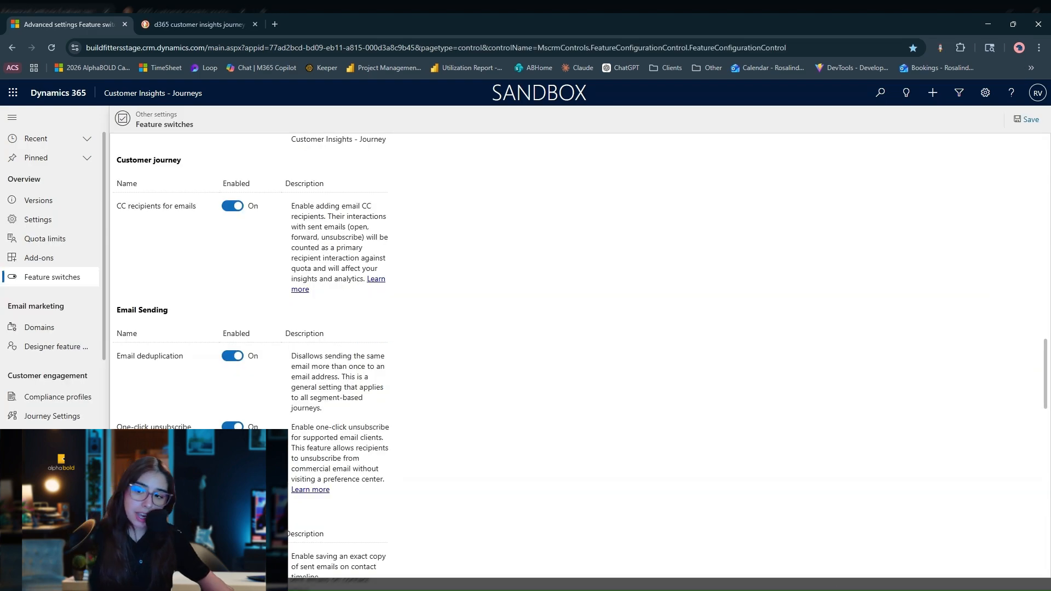
Examine the email deduplication switch and the entry and email analytics of the completed SN: Conference Registration Email 30dd9e journey.
scroll(185, 305, "down", 2)
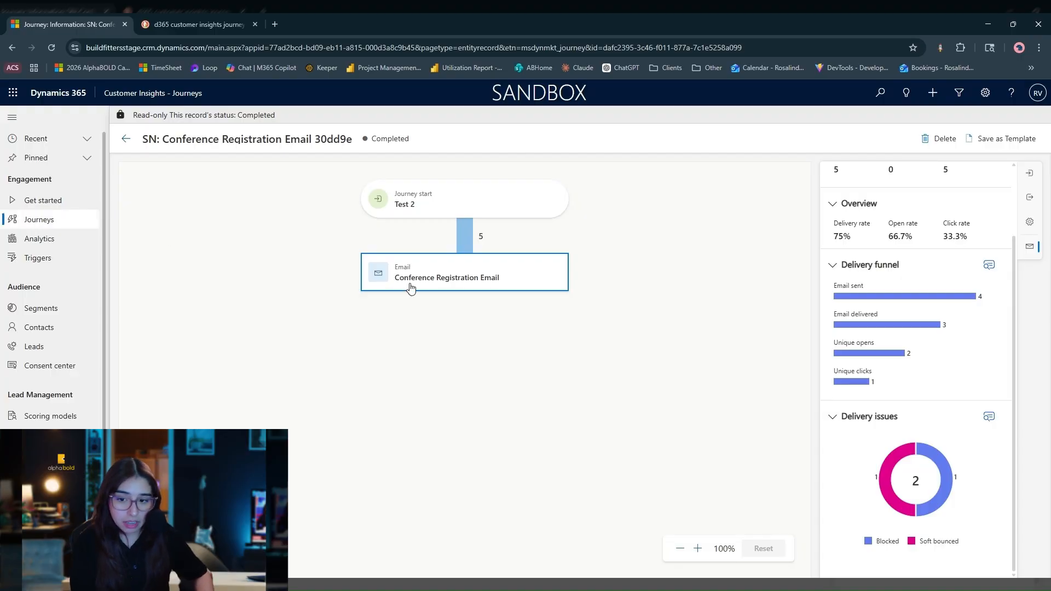
left_click(477, 215)
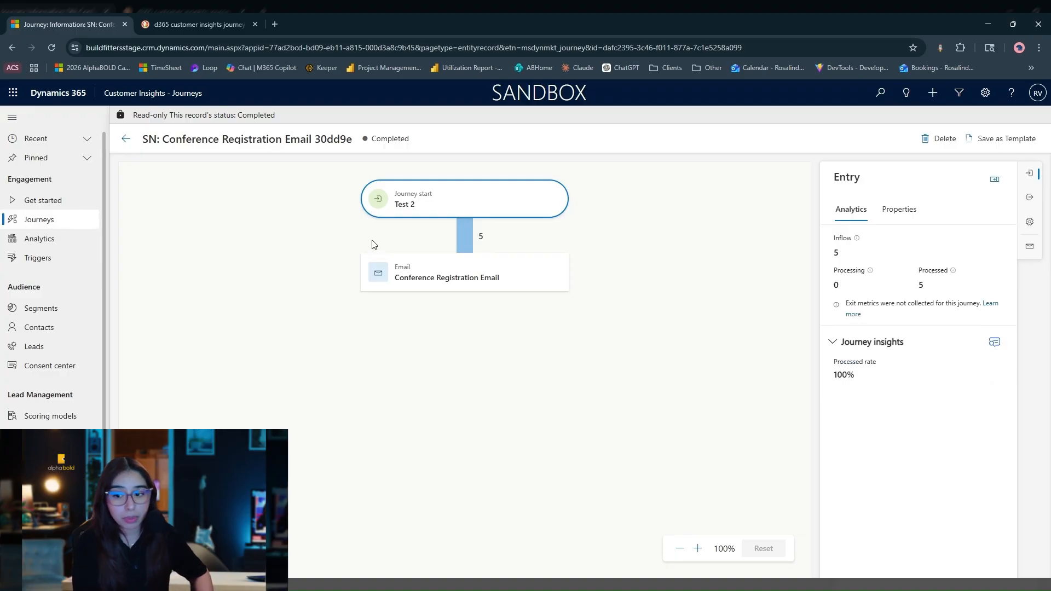
left_click(479, 278)
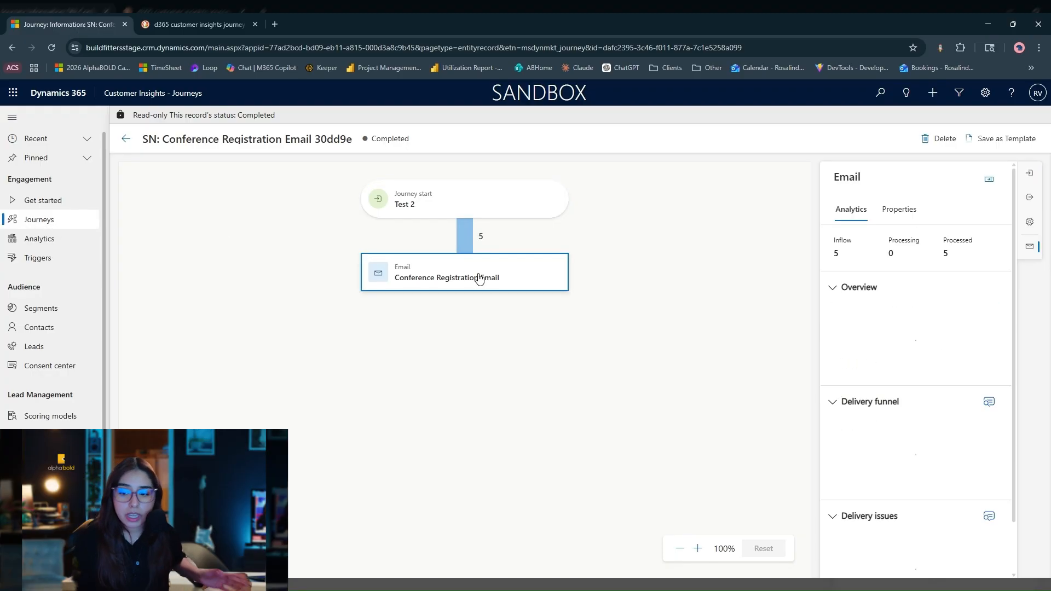
scroll(899, 352, "down", 2)
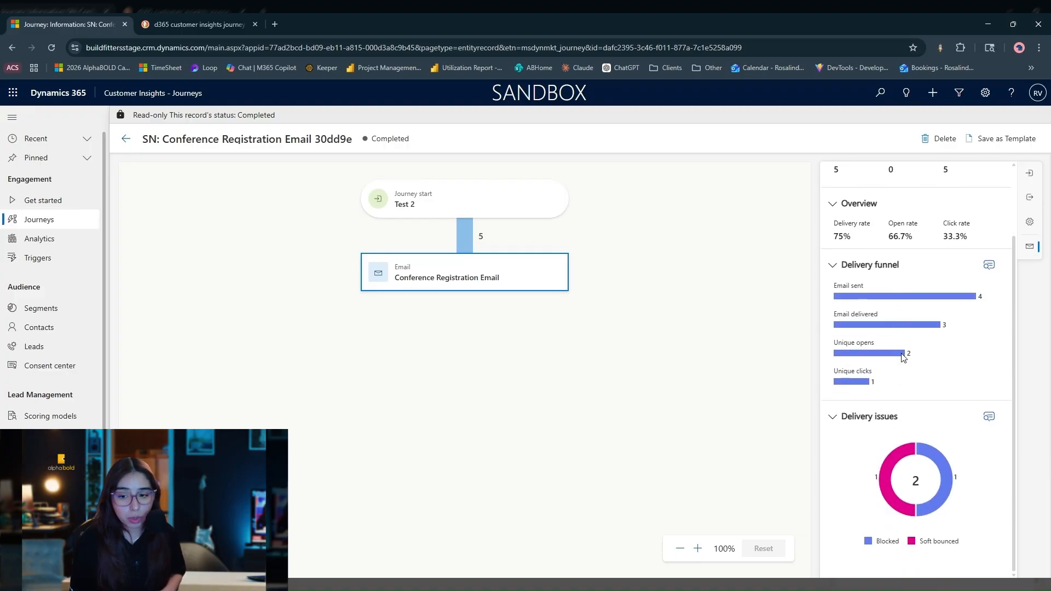
Show the email's delivery issue details for blocked recipients and widen the Reason and Details columns to read the block explanation.
left_click(985, 418)
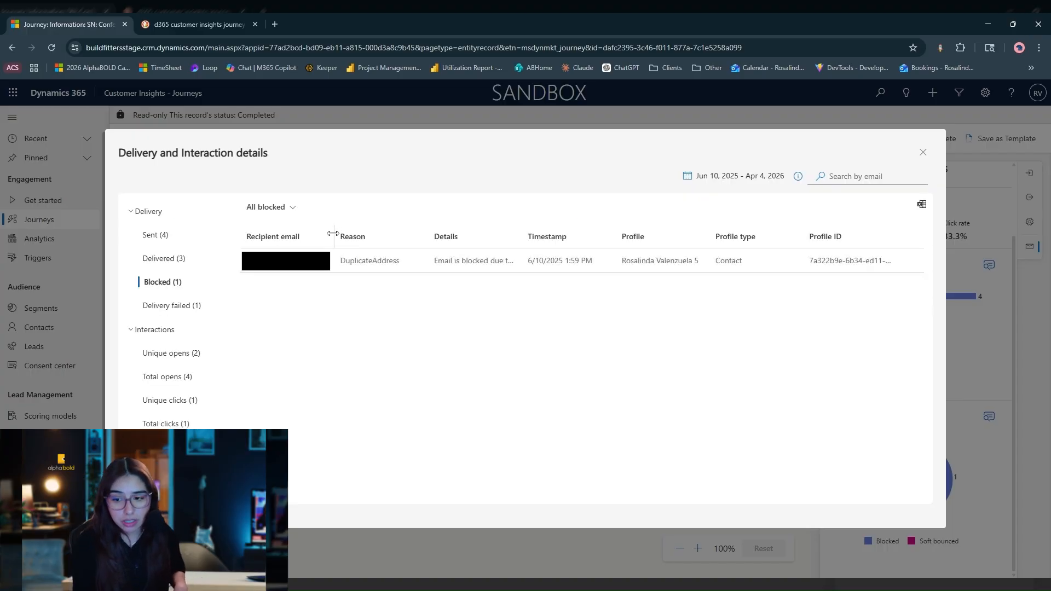
left_click_drag(427, 237, 497, 237)
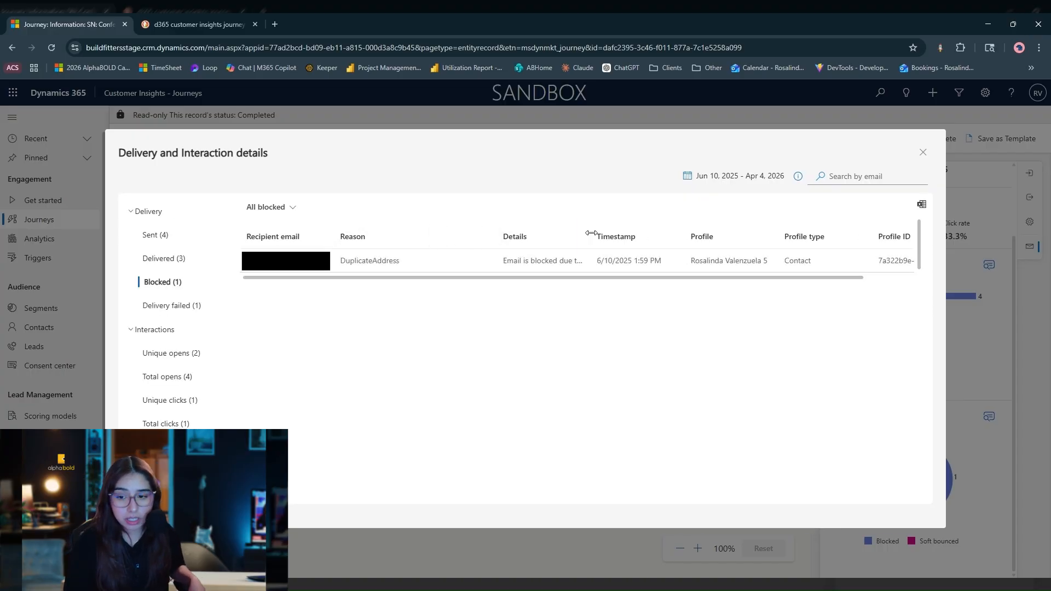
left_click_drag(592, 233, 705, 237)
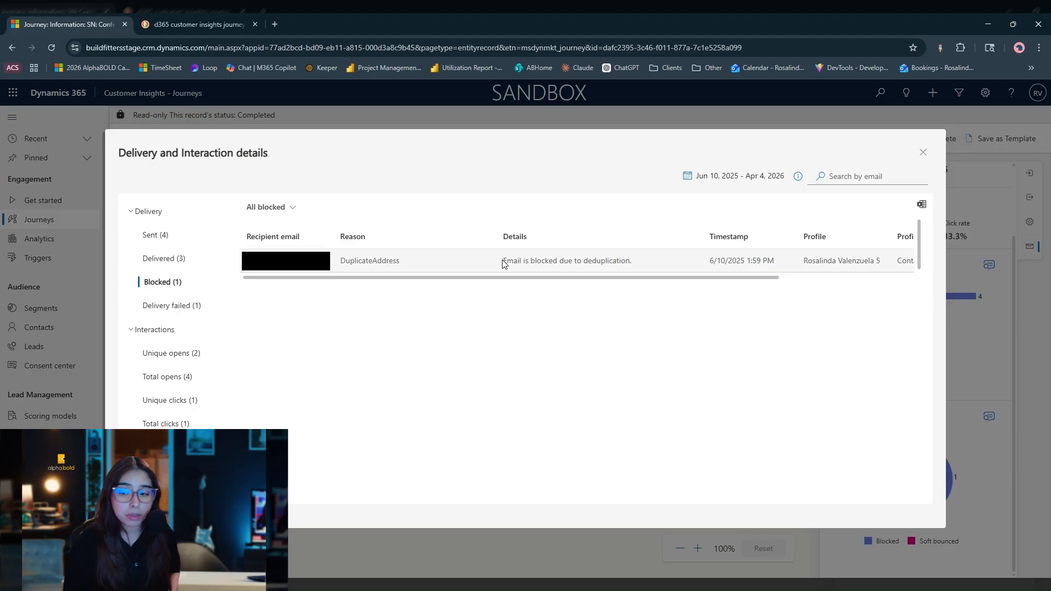
left_click_drag(504, 264, 641, 266)
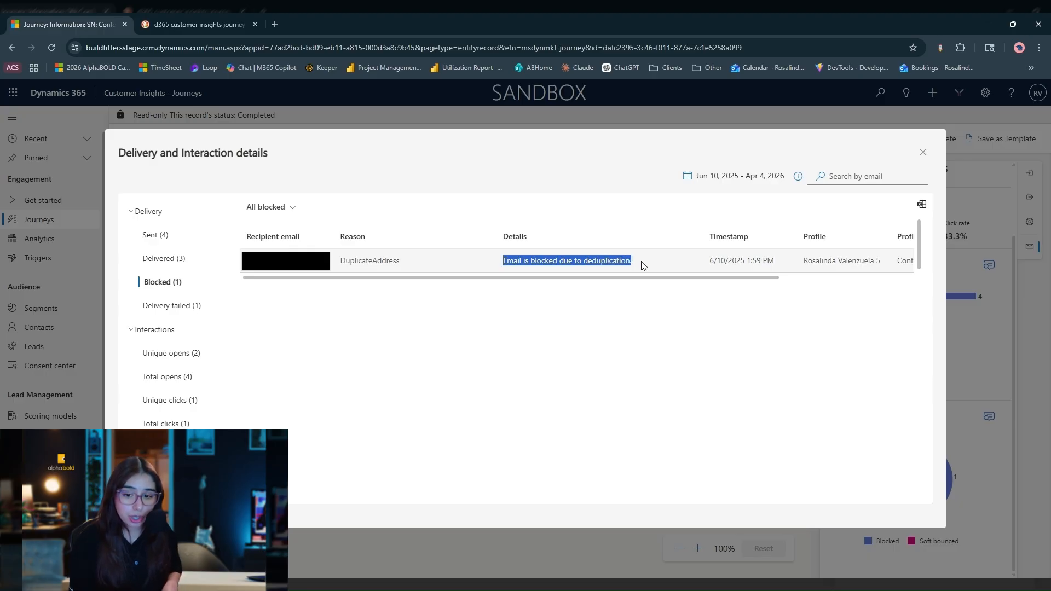
left_click(641, 262)
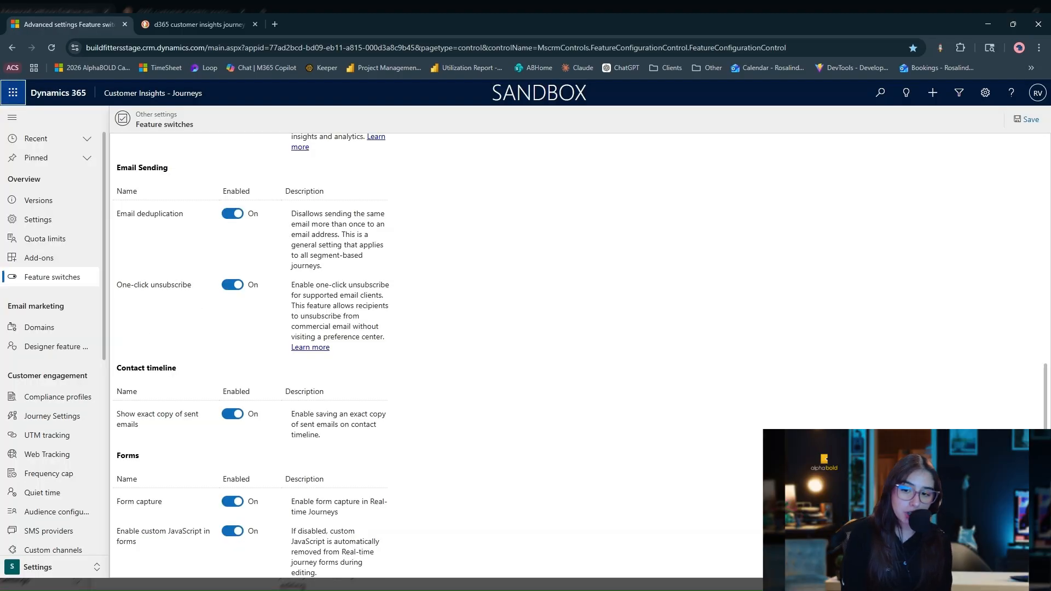
Examine the feature switches from Contact timeline through Compliance, focusing on the Journey group and Check contact consent in real-time journeys.
scroll(300, 453, "down", 1)
scroll(300, 453, "down", 4)
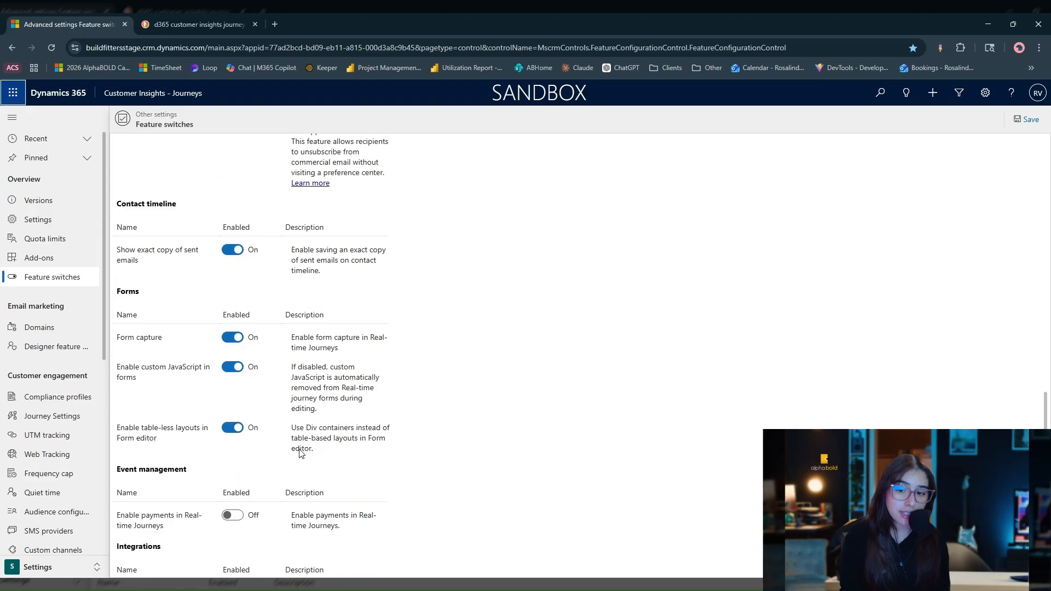
scroll(252, 465, "down", 6)
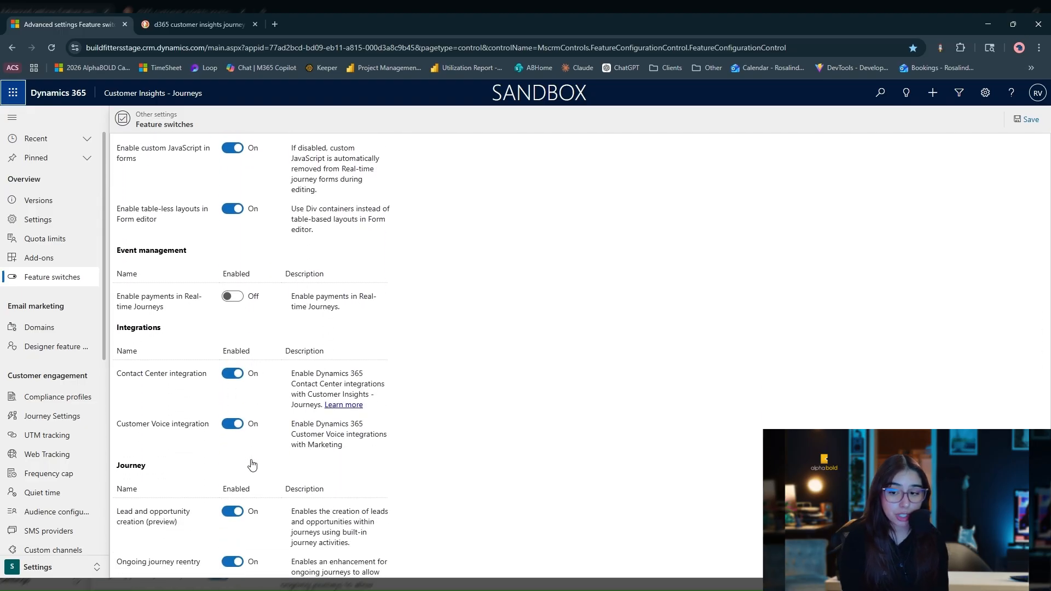
scroll(252, 463, "down", 5)
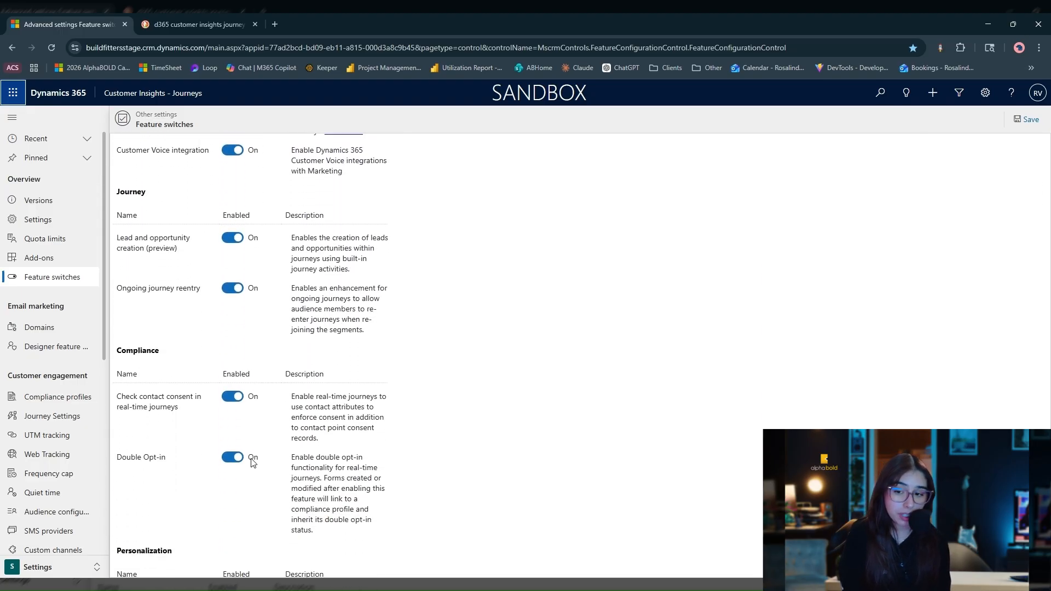
left_click_drag(114, 193, 159, 194)
left_click_drag(117, 239, 195, 261)
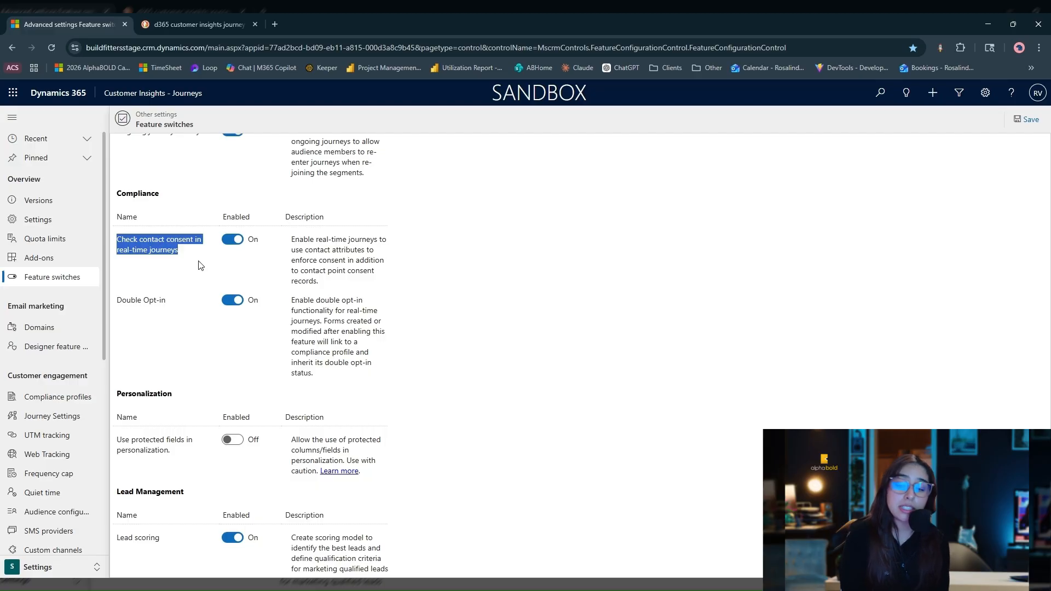
left_click(186, 258)
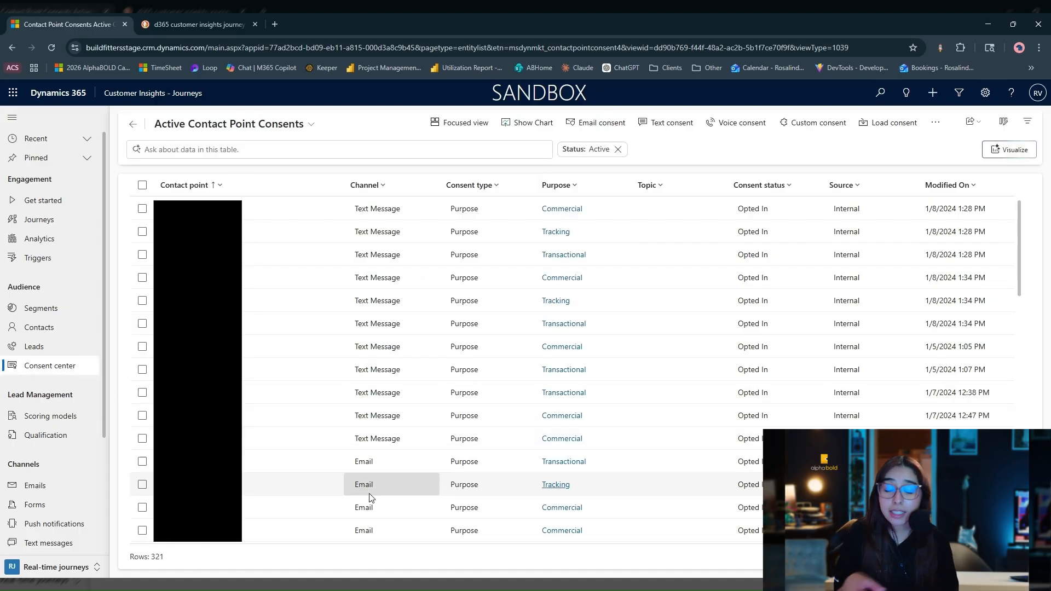
Open the first Email consent record with Transactional purpose in Active Contact Point Consents and show its consent Value options.
left_click(365, 470)
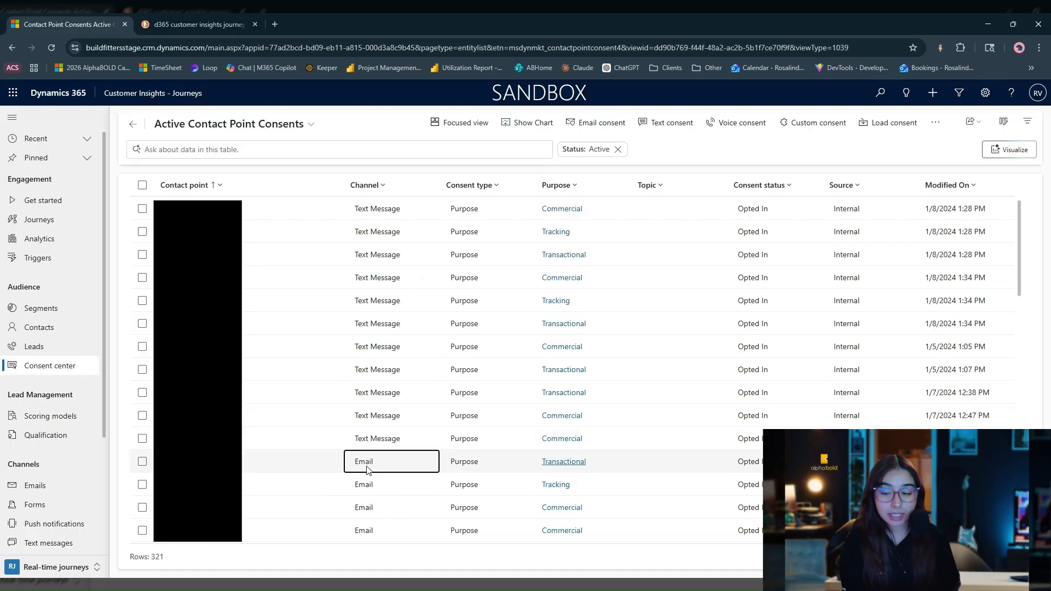
double_click(367, 470)
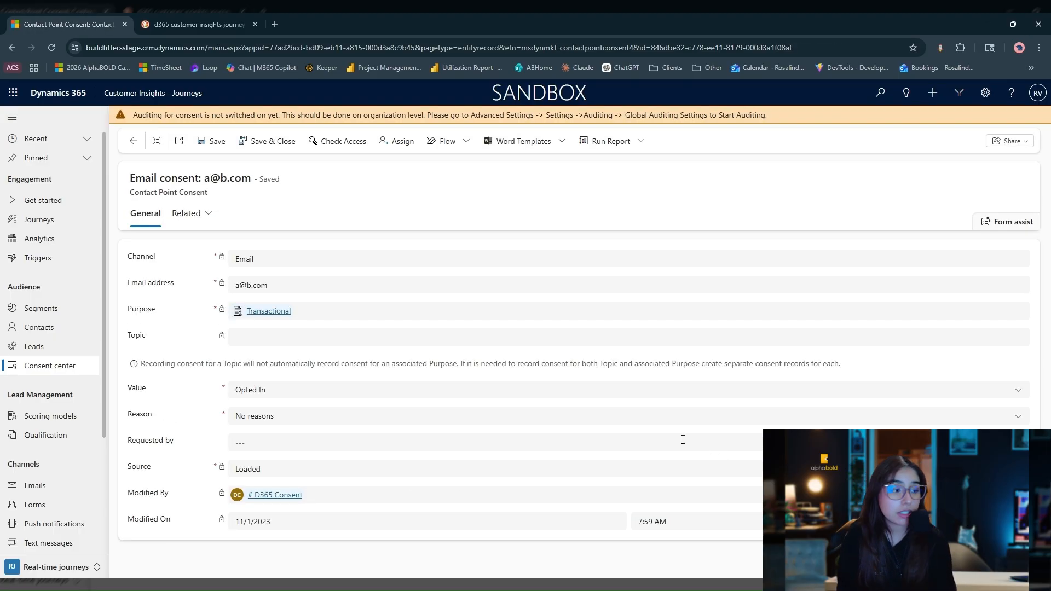
left_click(360, 395)
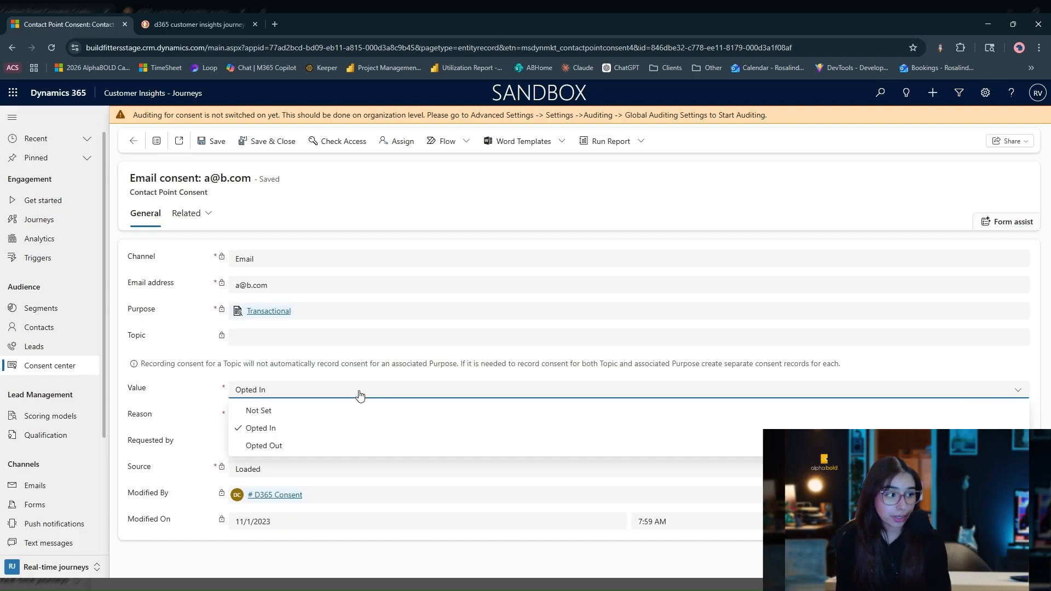
left_click(360, 395)
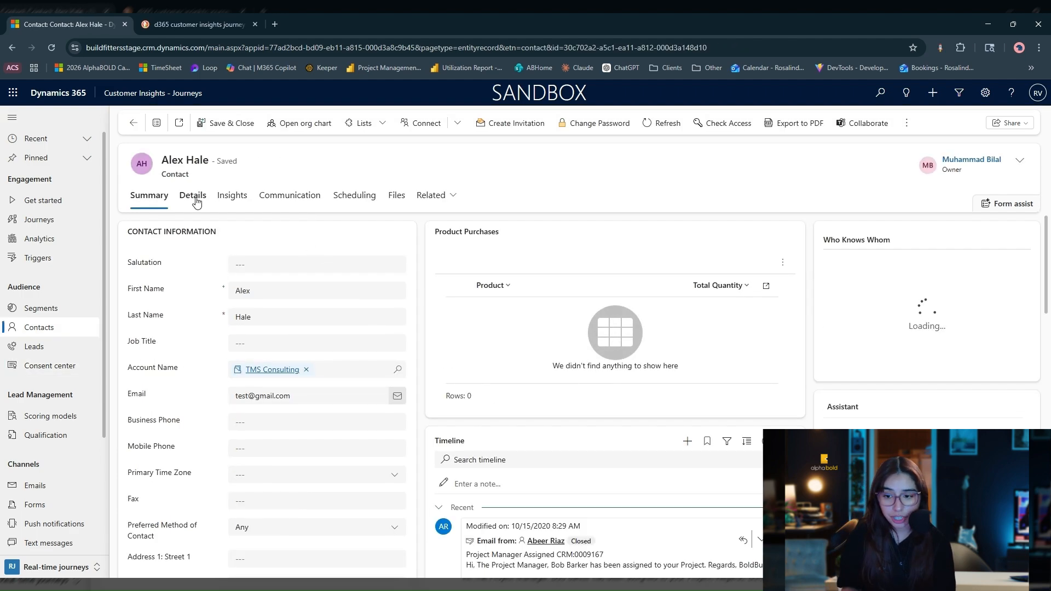
Show the contact preferences in the contact's details and expand the Commercial and Transactional communication consent records.
left_click(192, 195)
scroll(744, 486, "down", 3)
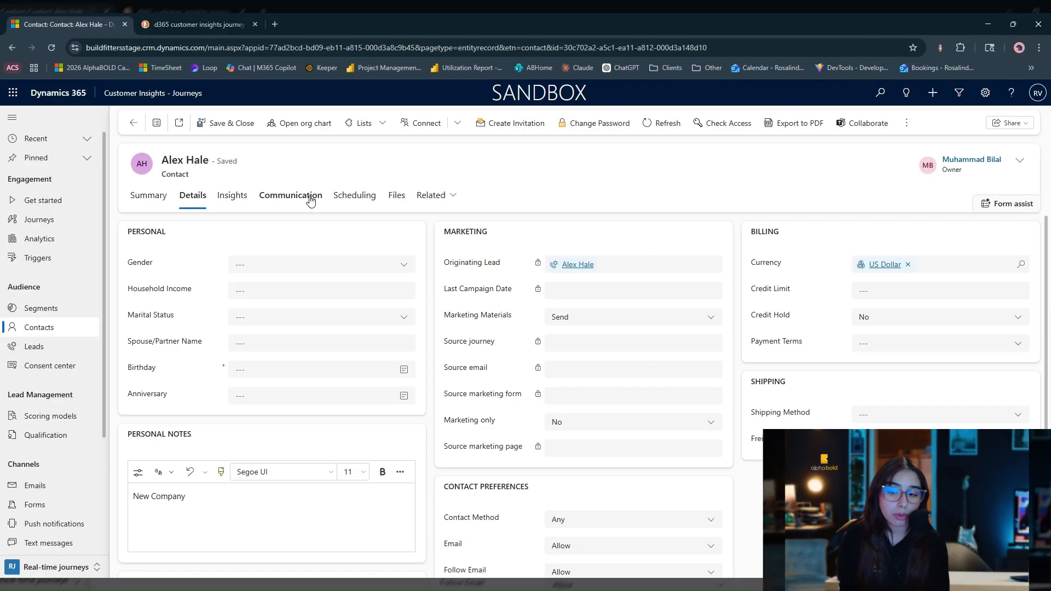
left_click(308, 199)
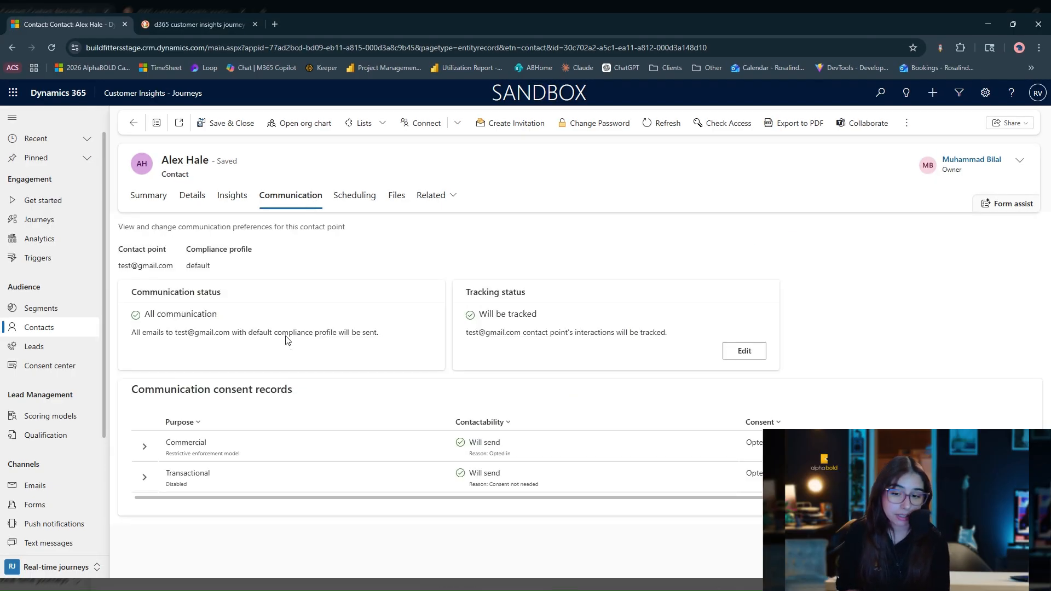
left_click(145, 448)
scroll(153, 492, "down", 1)
left_click(146, 529)
scroll(162, 513, "down", 3)
scroll(161, 512, "up", 5)
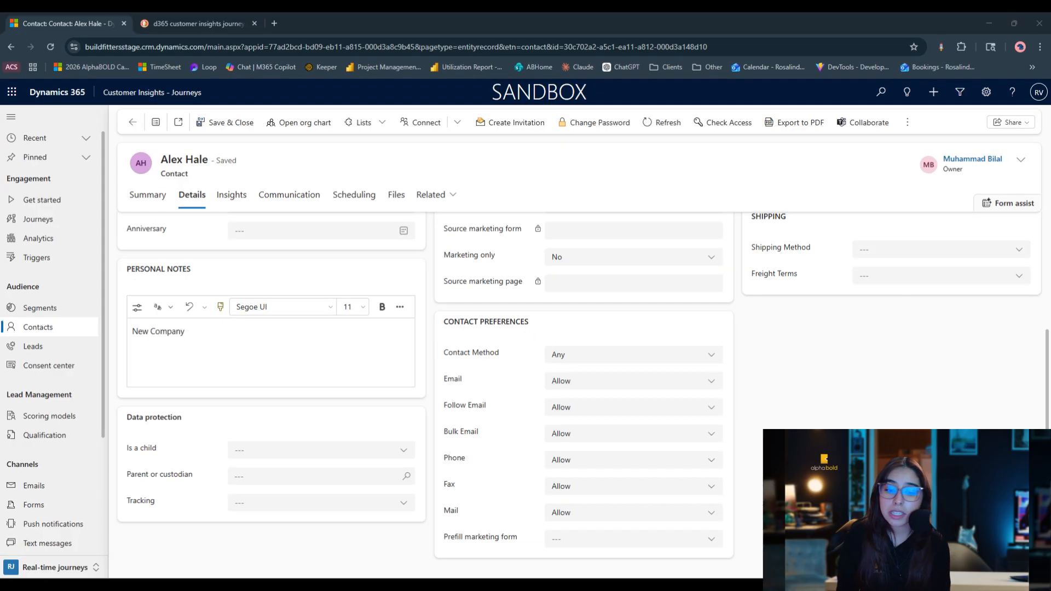